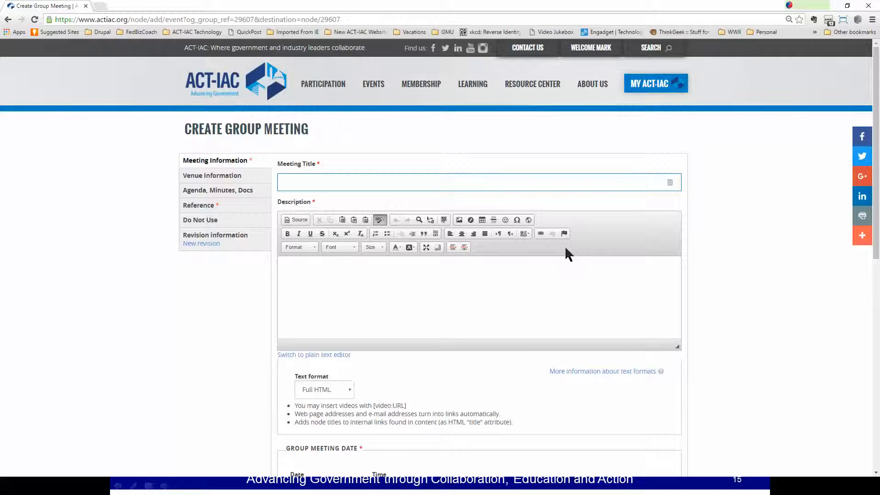
Enter 'Group Meeting for Video' as both the meeting title and its description.
click(318, 186)
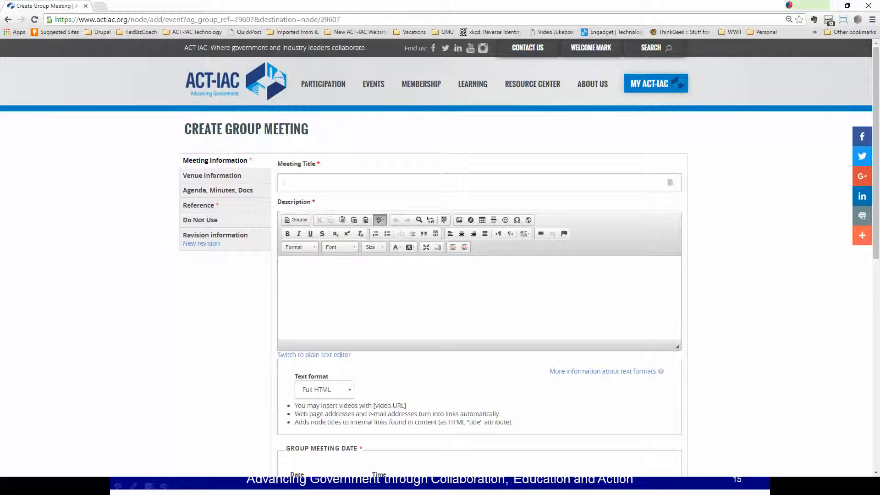
text(Gro)
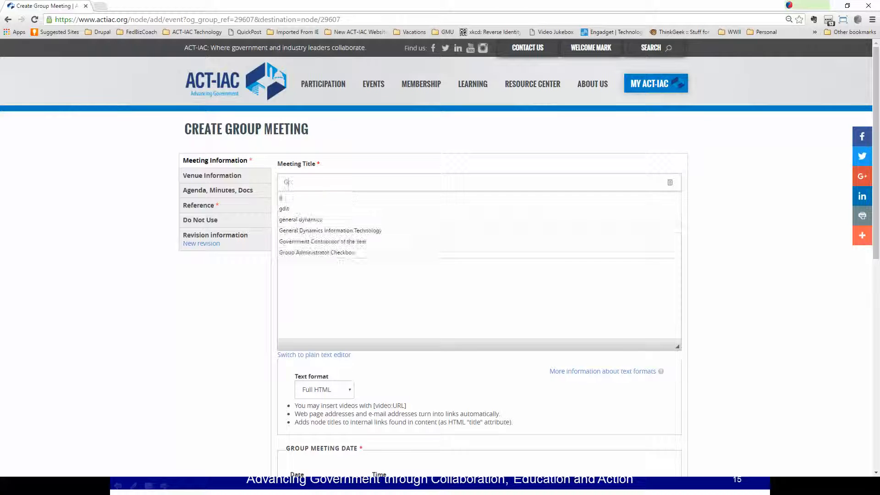
text(up Meeti)
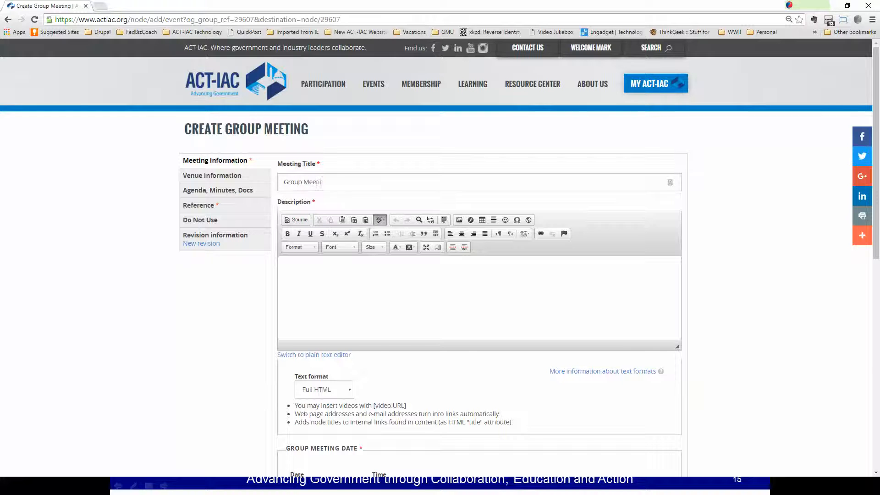
text(ng for Video)
click(314, 295)
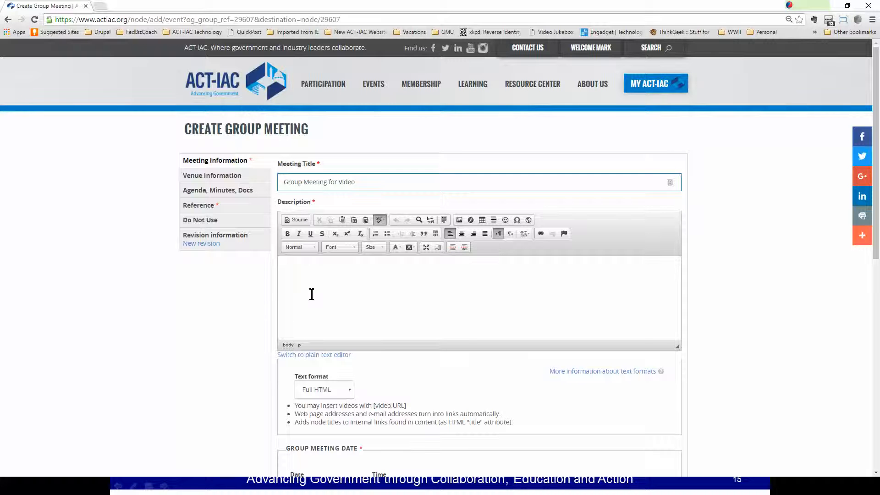
text(Grou)
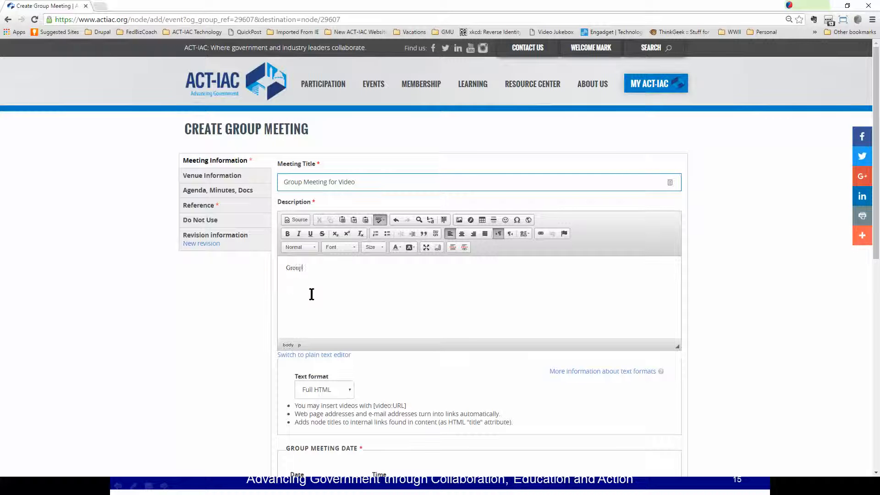
text(p Me)
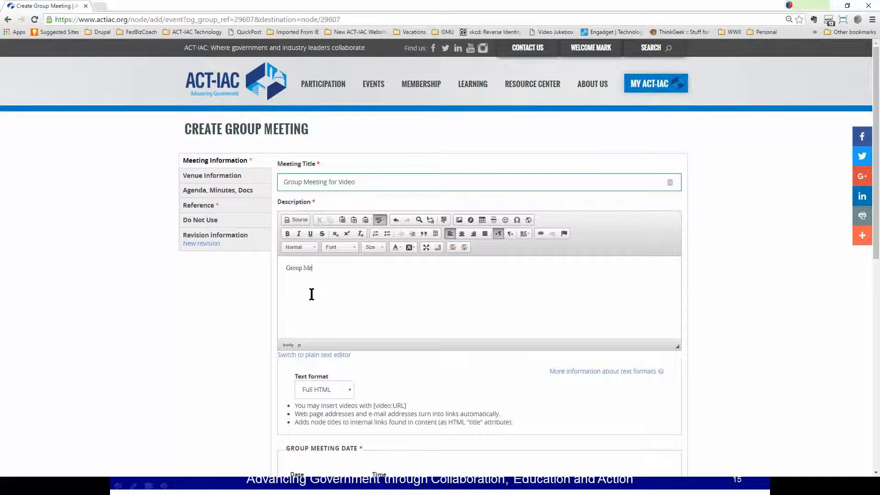
text(eting for Video)
Set both the start and end dates to 04/13/2016 with the datepickers.
scroll(403, 397, down, 4)
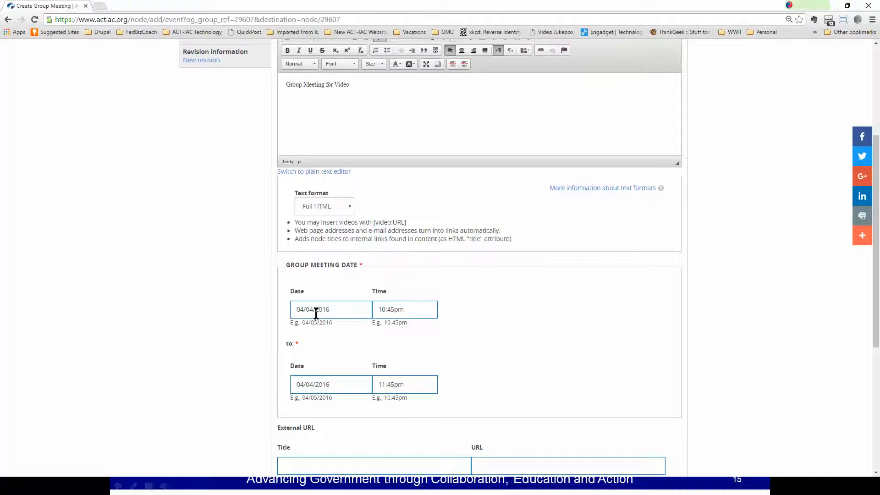
click(315, 314)
click(341, 388)
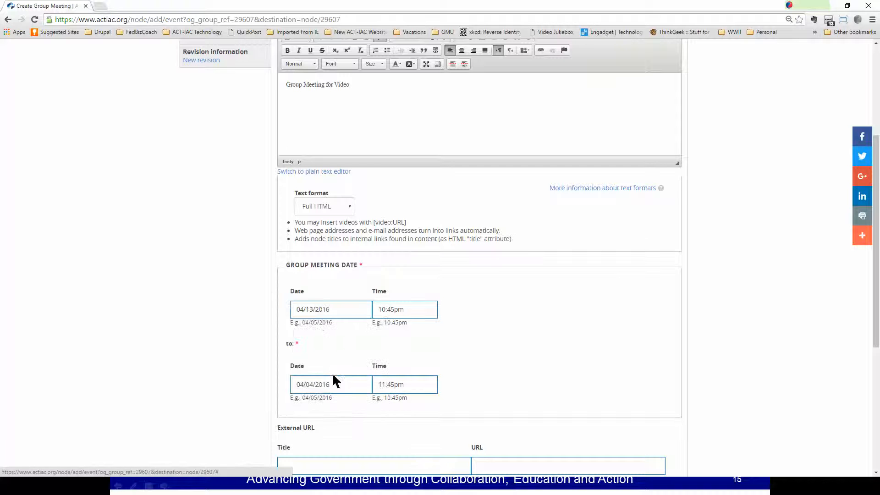
click(333, 383)
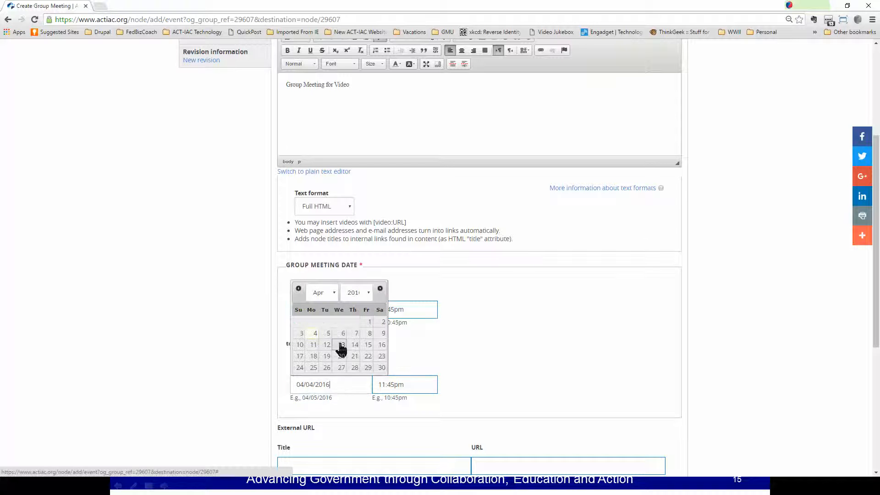
click(342, 349)
Switch both times from pm to am so the meeting runs 10:45am–11:45am.
click(402, 310)
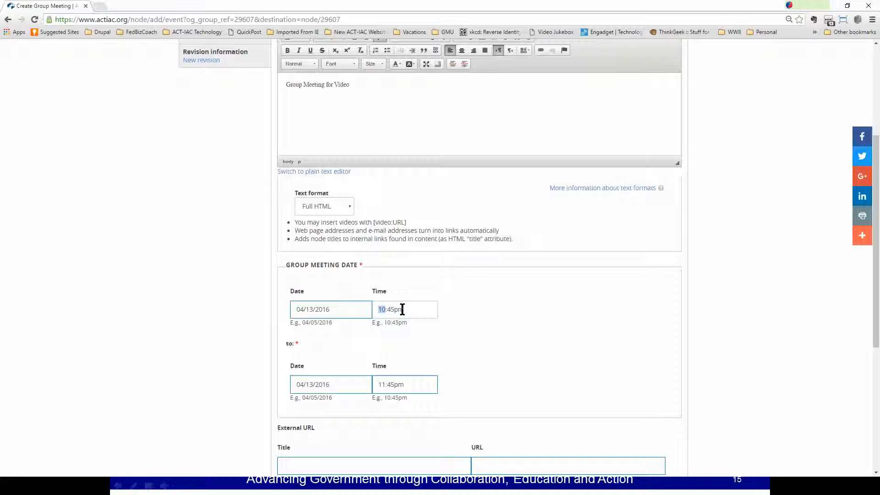
click(402, 309)
click(402, 309)
text(a)
click(401, 386)
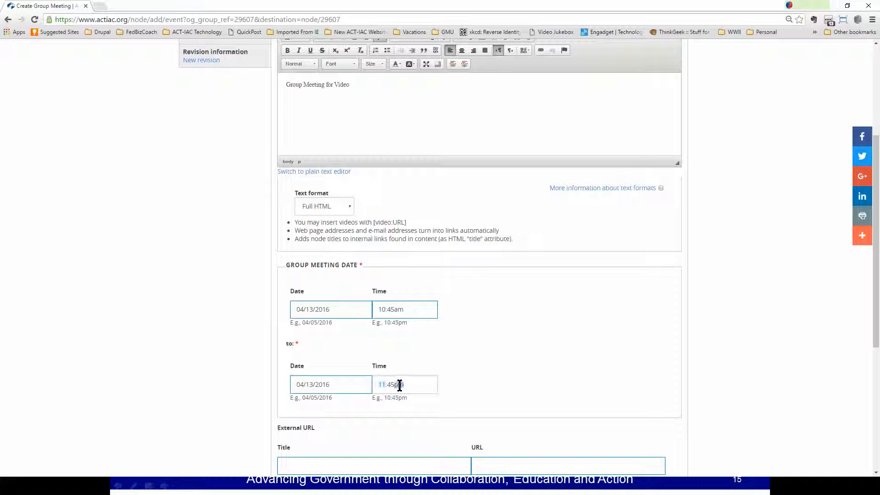
click(399, 384)
text(a)
scroll(515, 354, down, 3)
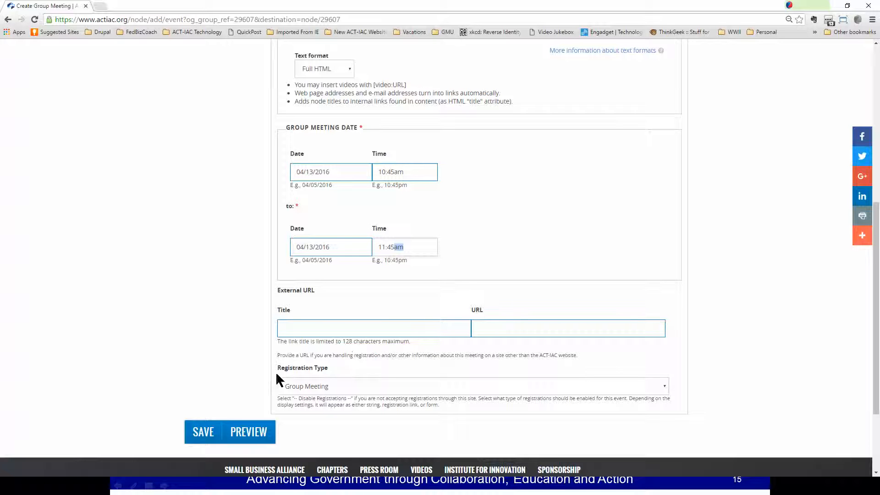
click(339, 386)
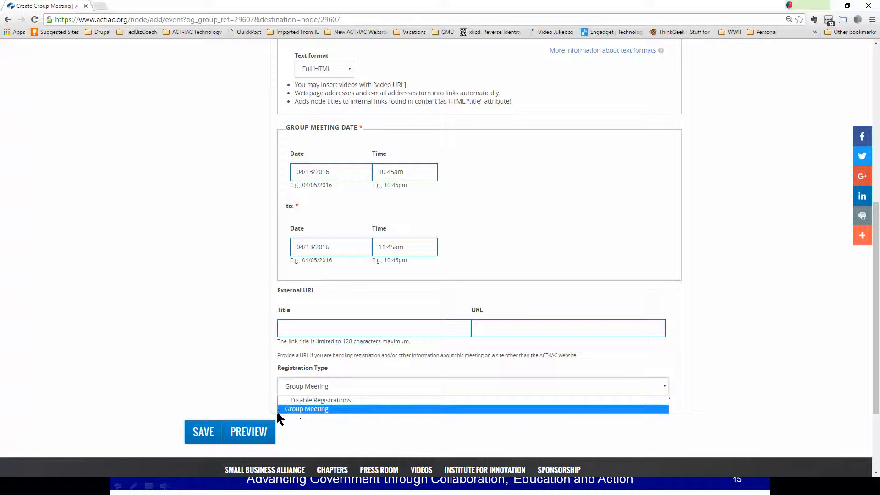
scroll(145, 340, up, 5)
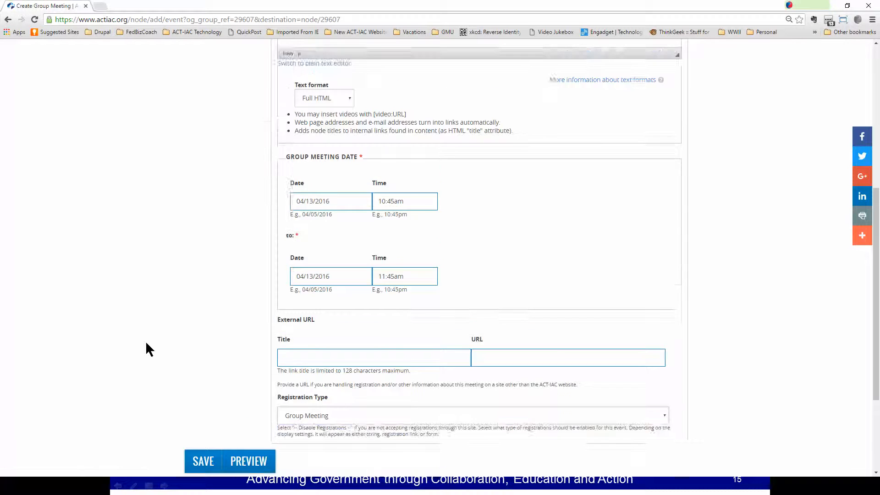
scroll(145, 340, up, 3)
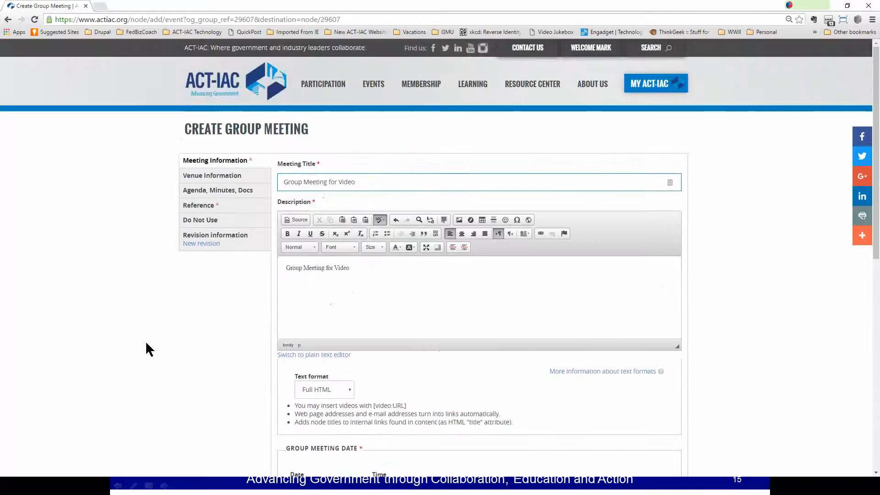
Review the meeting's Venue Information section.
click(205, 179)
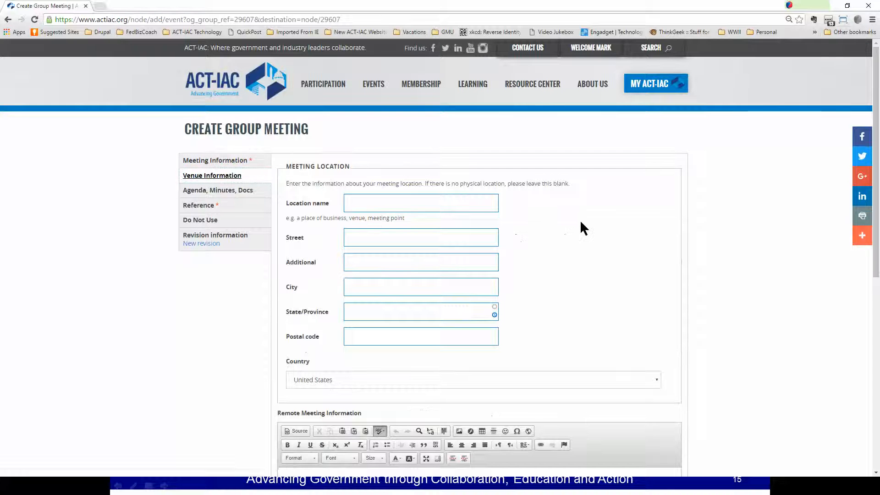
scroll(582, 226, down, 1)
scroll(581, 227, down, 5)
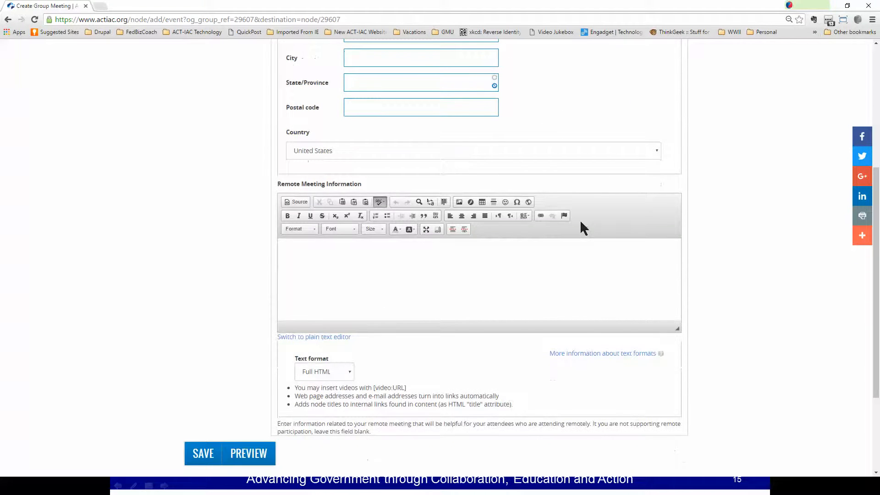
scroll(581, 227, up, 2)
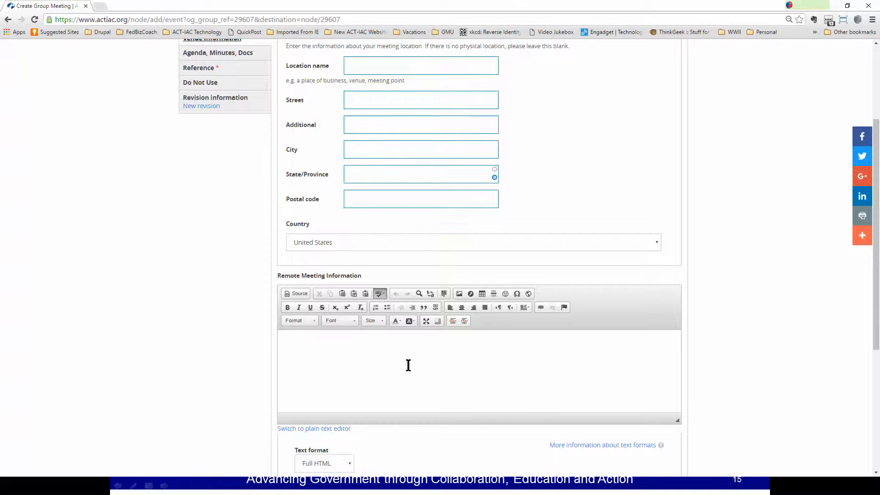
scroll(409, 367, down, 2)
scroll(409, 369, down, 1)
scroll(348, 321, up, 7)
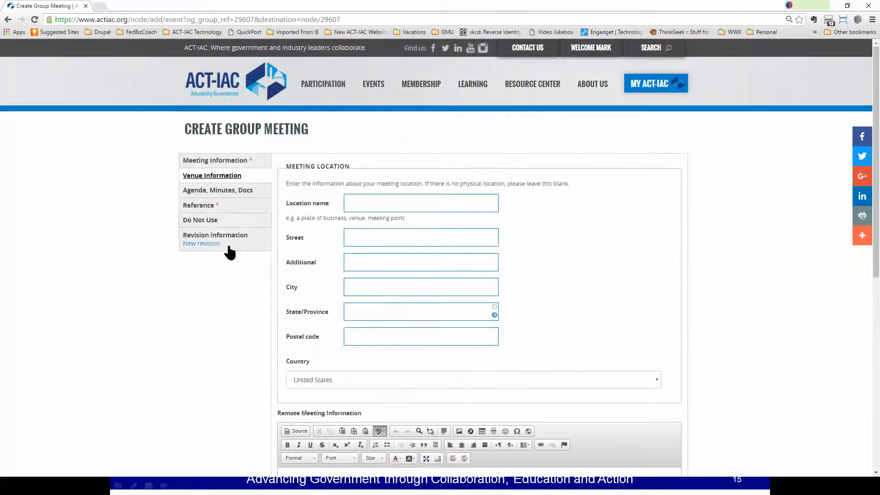
Enter 'Agenda' in the Agenda editor and 'Minutes' in the Minutes editor.
click(223, 196)
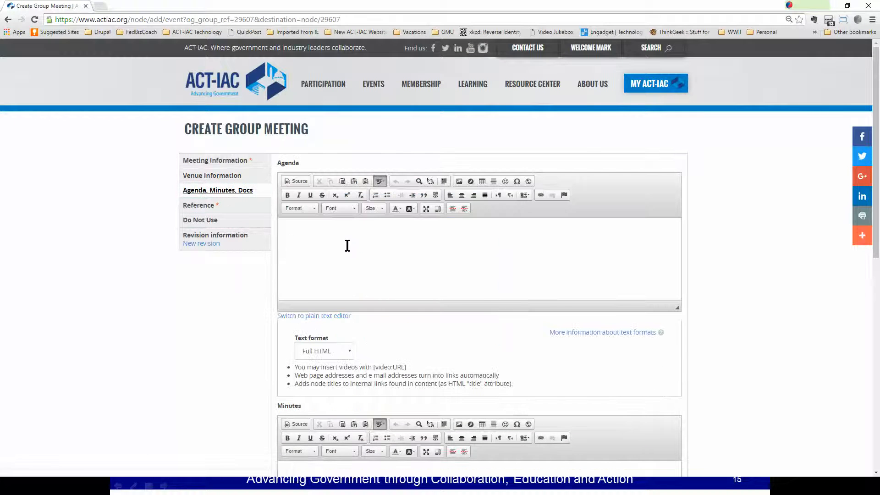
scroll(347, 246, down, 3)
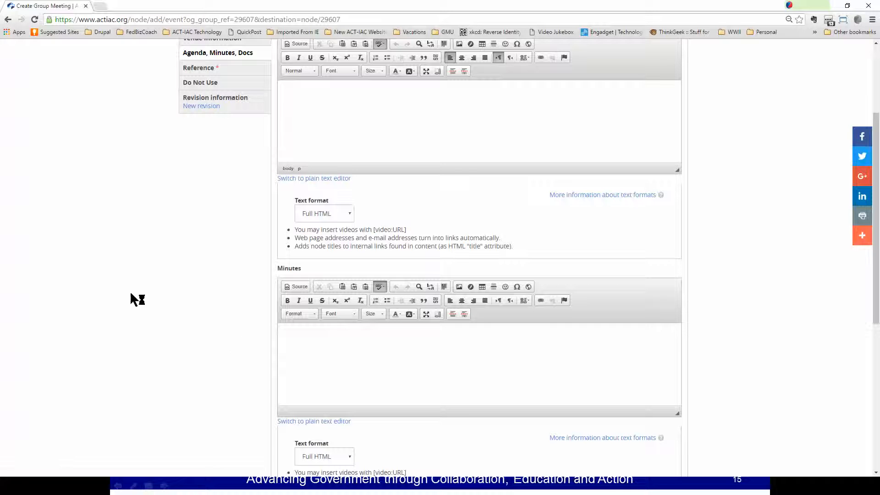
text(Agenda)
click(341, 374)
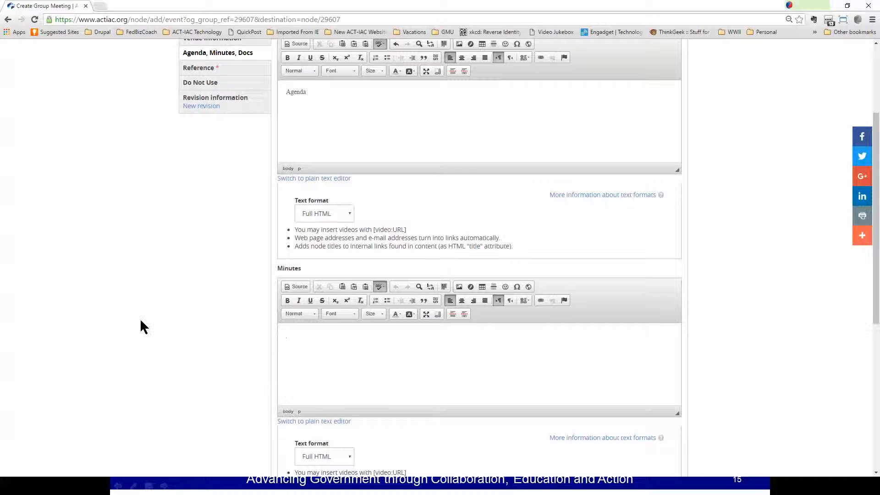
text(Minutes)
Open the document chooser and cancel, leaving no document attached.
scroll(258, 309, down, 5)
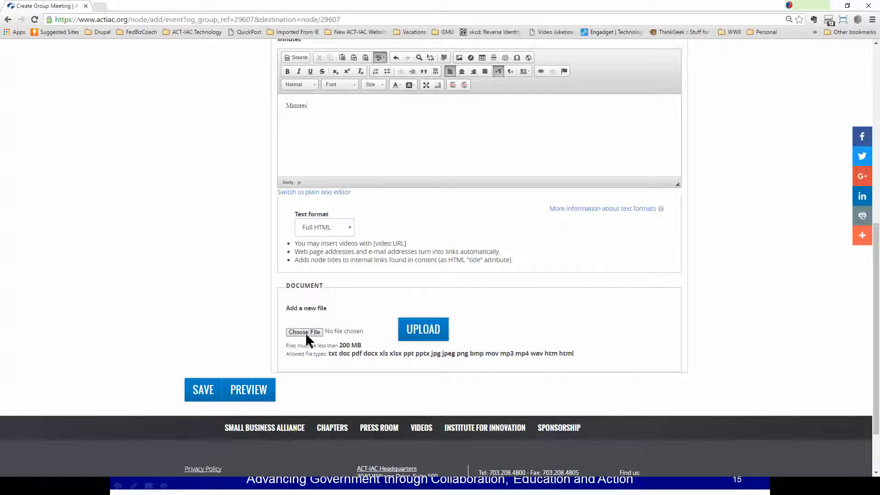
click(305, 332)
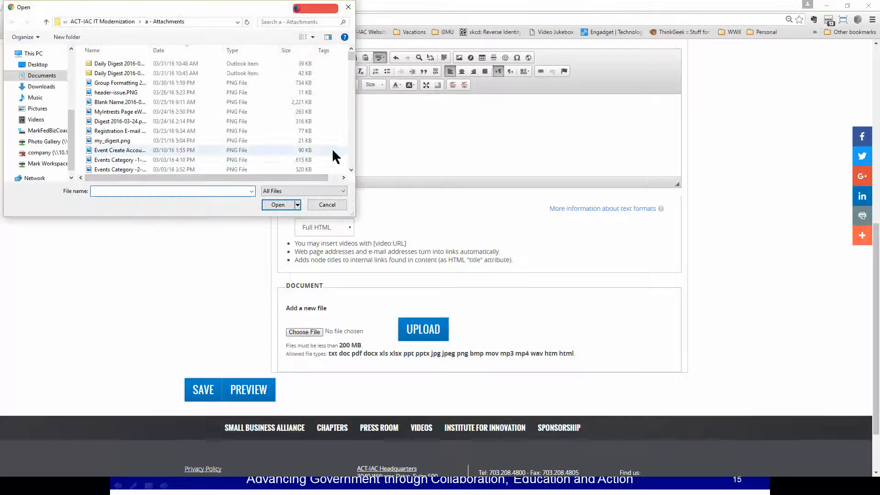
click(327, 202)
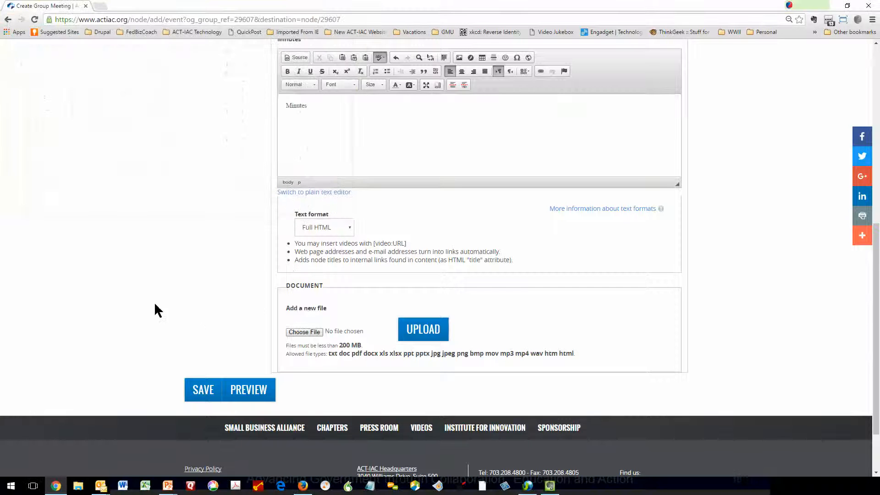
scroll(198, 280, up, 7)
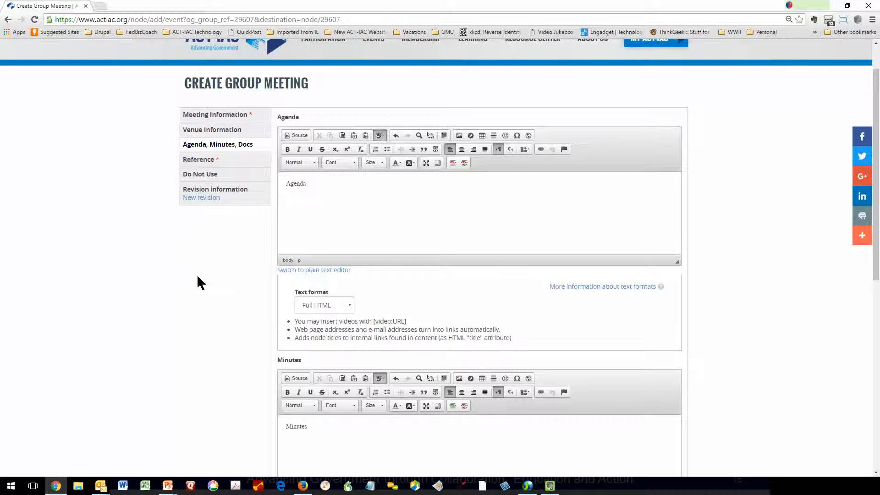
Show the meeting's groups list to link it to Website Development Work Area.
click(213, 160)
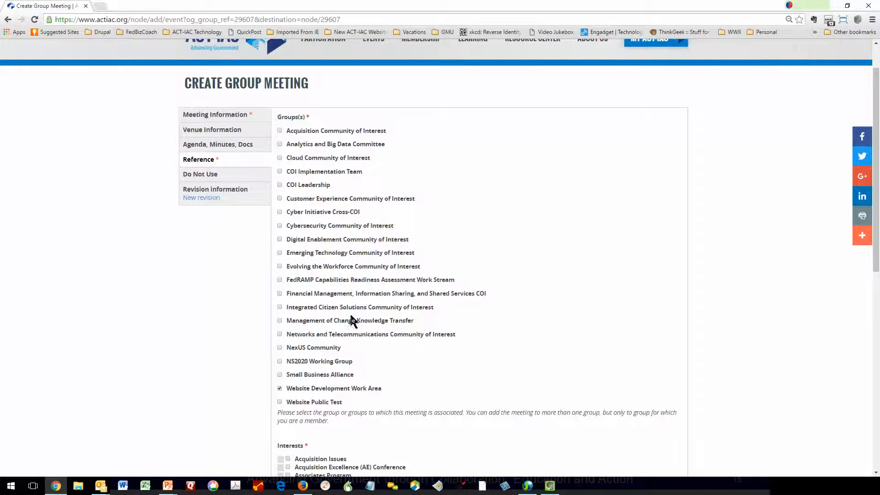
scroll(348, 330, down, 7)
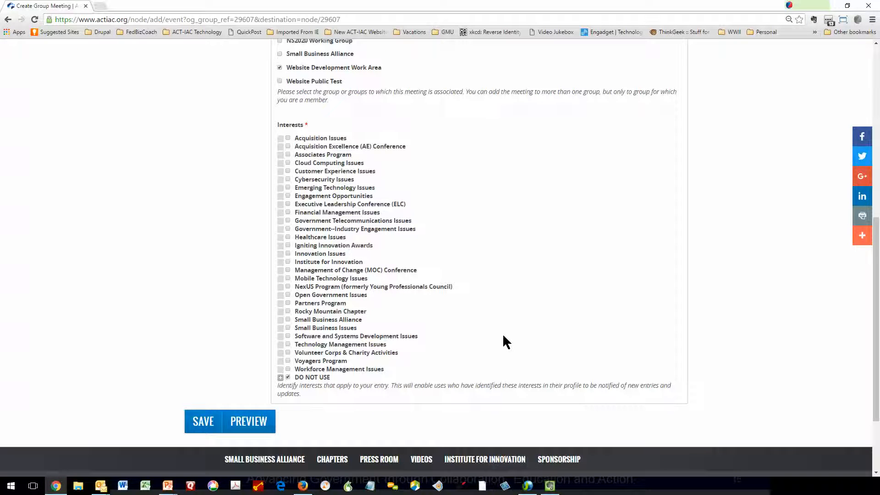
Save the meeting and open Group Meeting for Video from Upcoming Group Meetings.
click(198, 423)
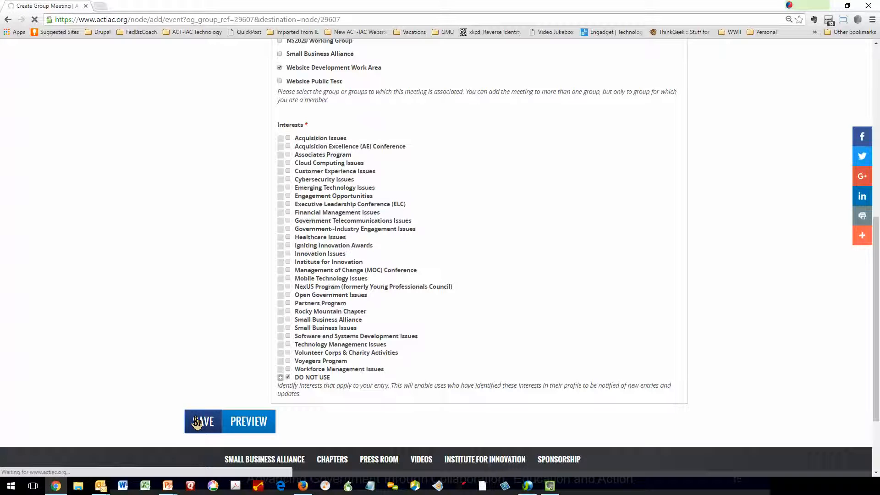
scroll(335, 306, down, 5)
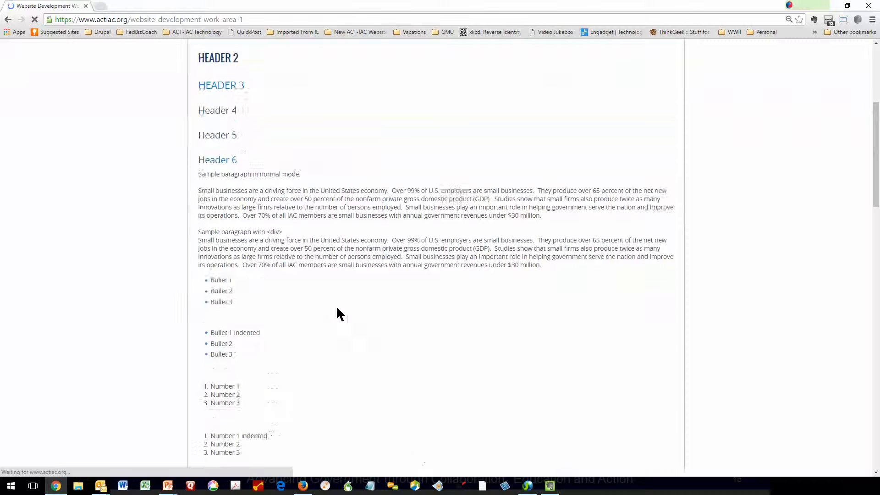
scroll(337, 308, down, 10)
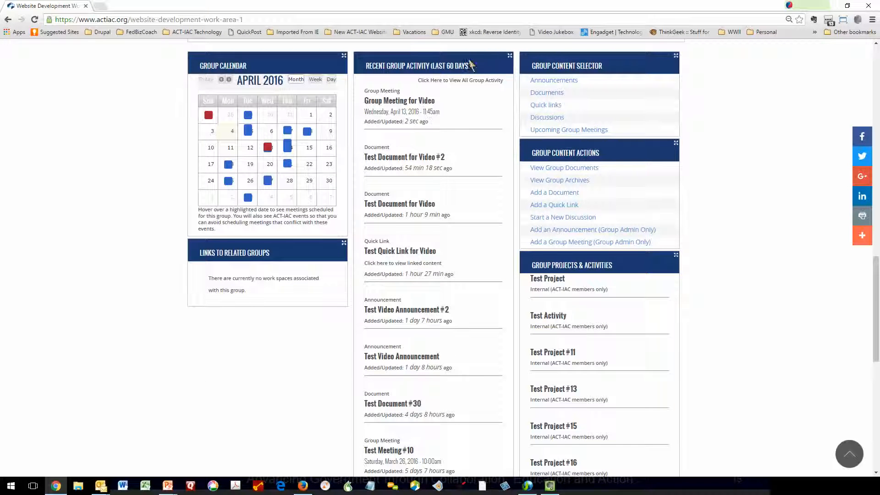
click(579, 131)
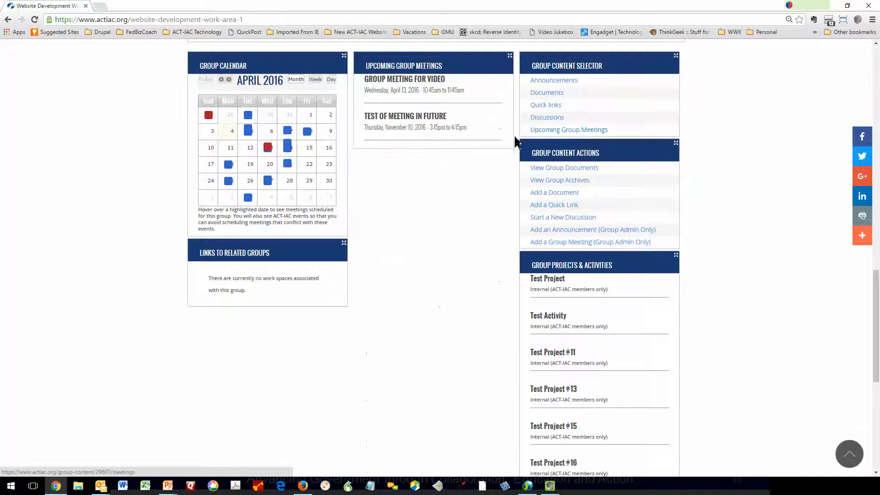
click(417, 82)
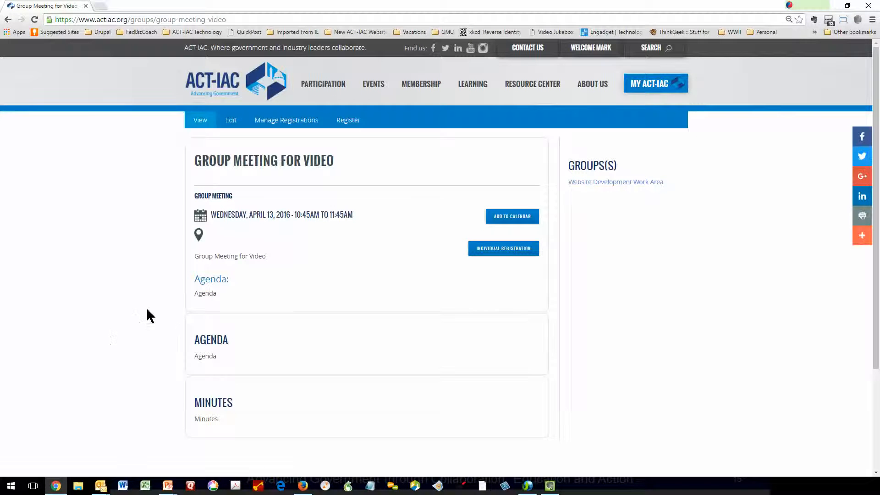
Save an individual registration for the meeting with state 'Will attend in person'.
click(527, 219)
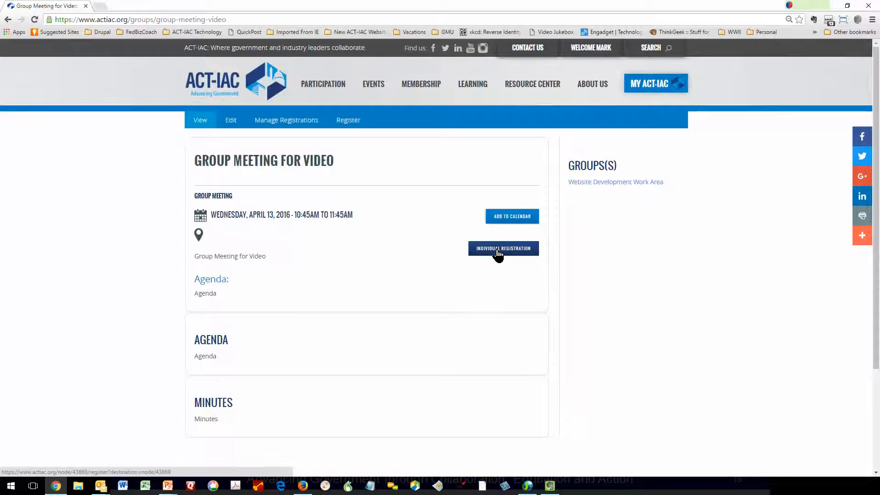
click(498, 250)
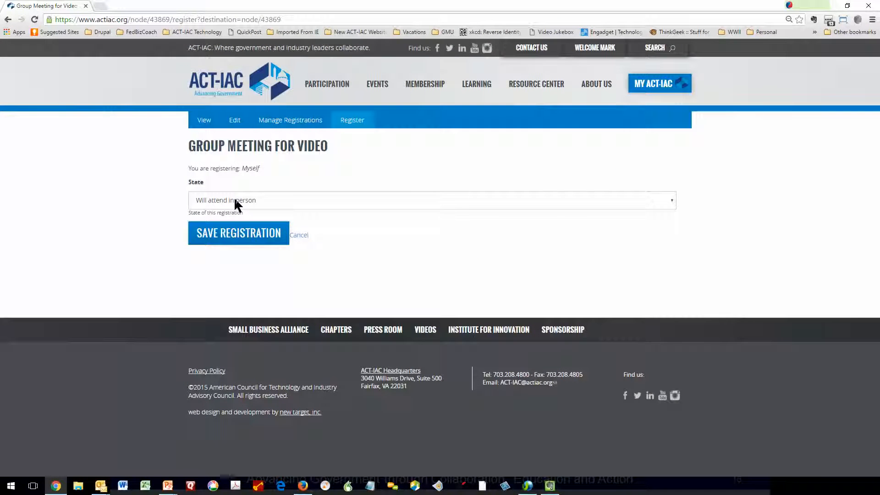
click(235, 200)
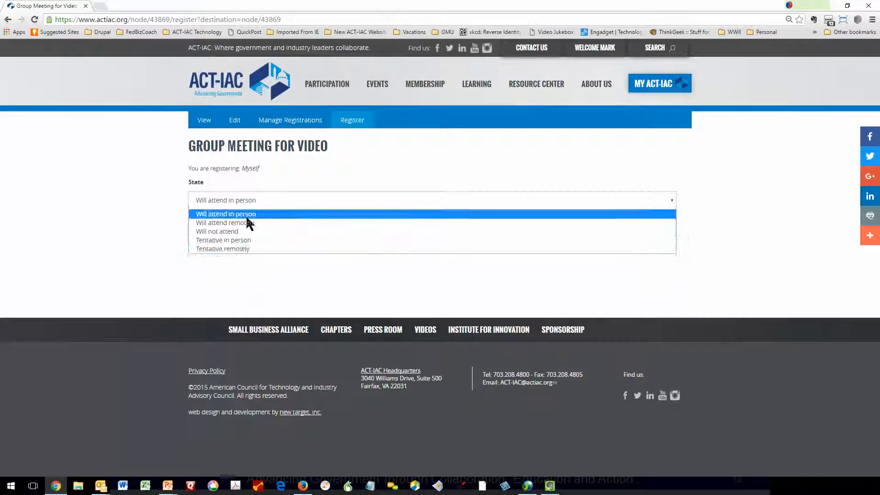
click(246, 217)
click(239, 242)
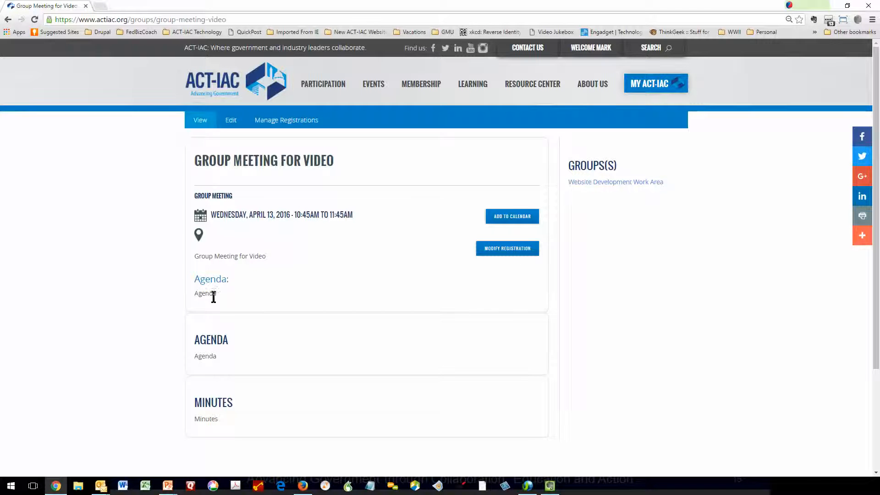
Check the meeting's single registration under Manage Registrations, then open its Settings.
scroll(261, 359, down, 1)
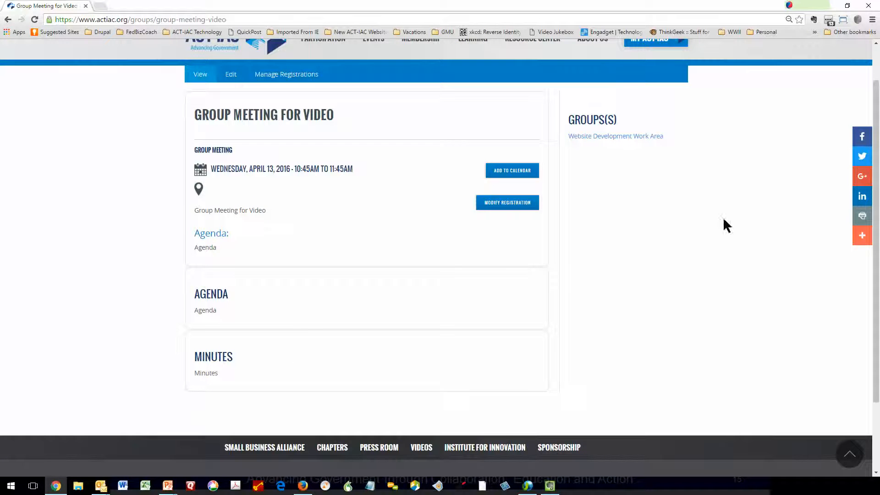
scroll(271, 350, up, 1)
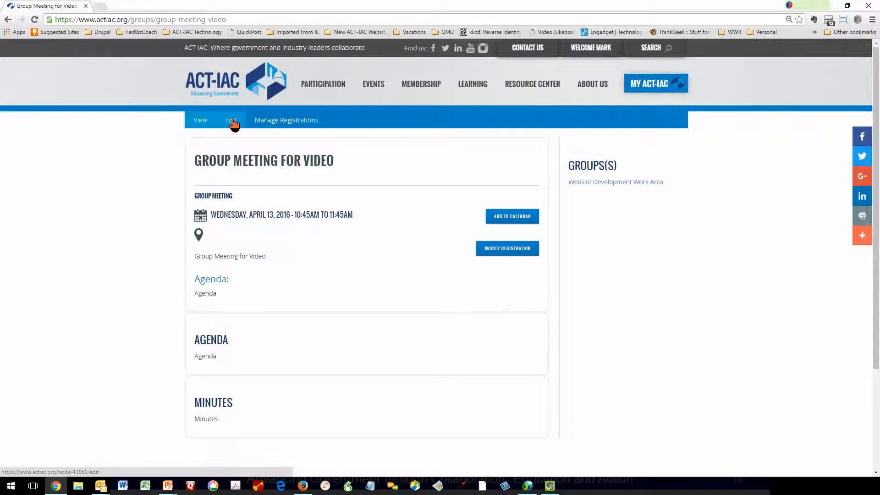
click(280, 123)
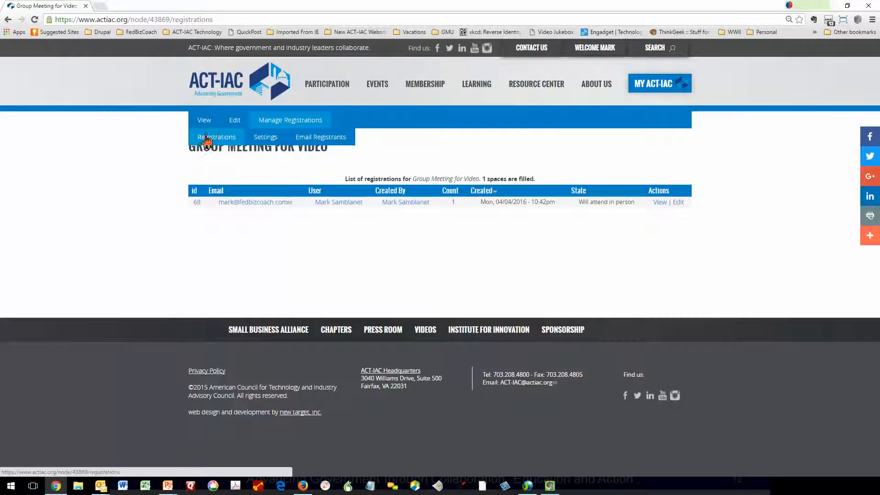
click(264, 140)
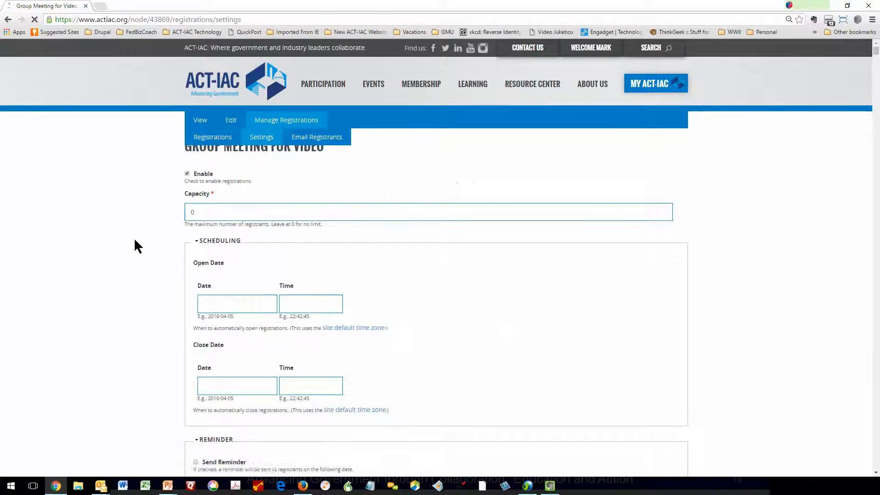
Replace the From Address with the member-support e-mail address and save the registration settings.
scroll(135, 239, down, 8)
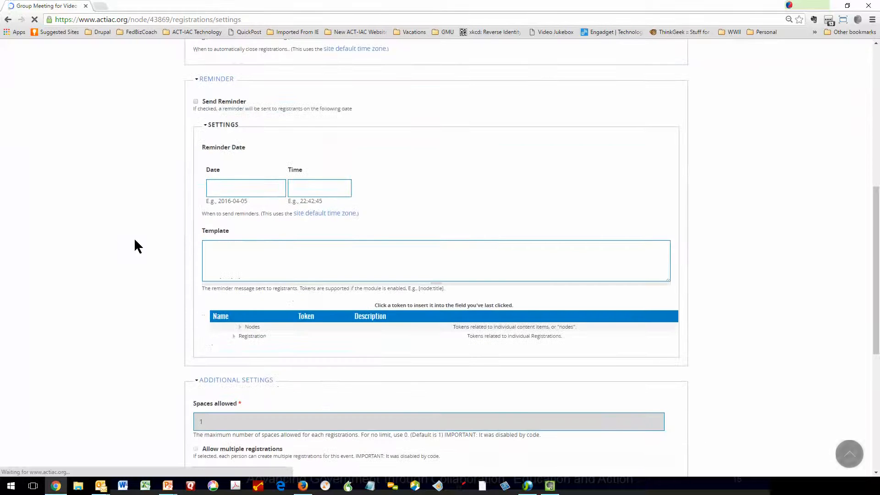
scroll(135, 246, down, 4)
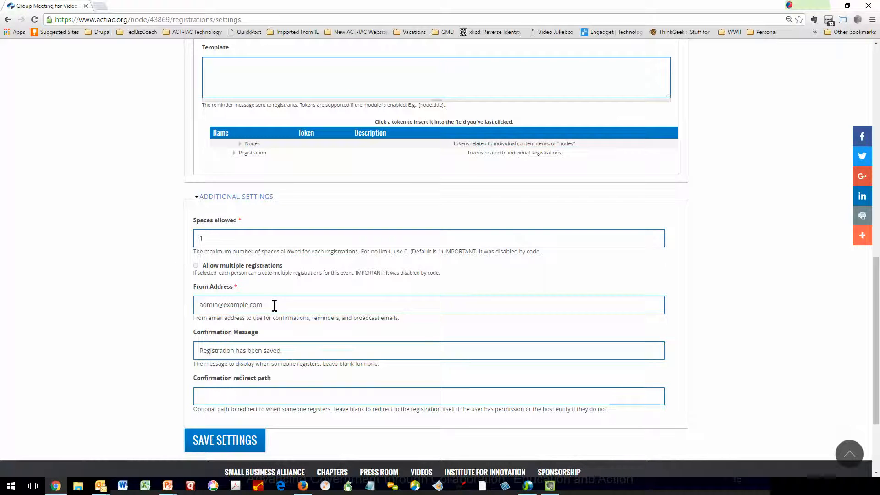
drag(274, 305, 82, 316)
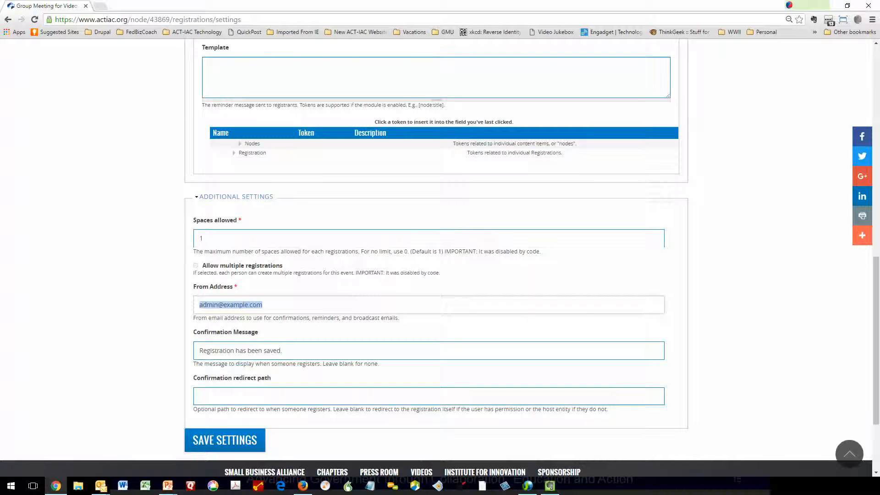
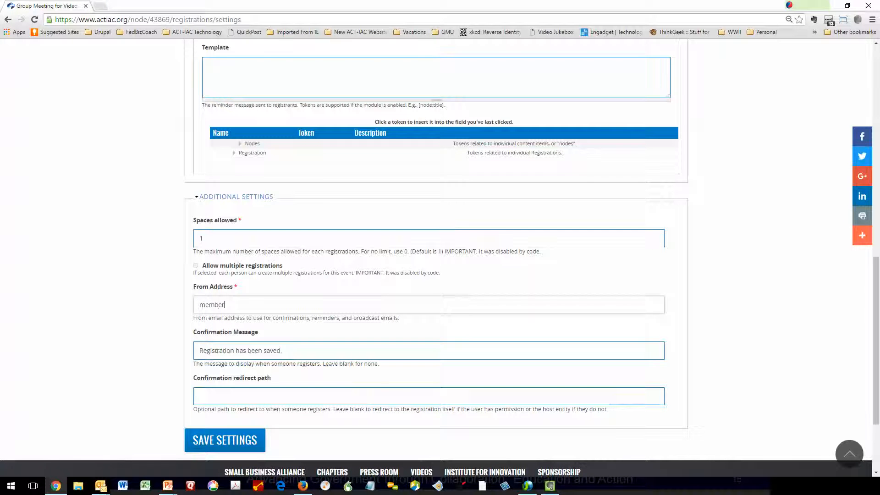
click(223, 441)
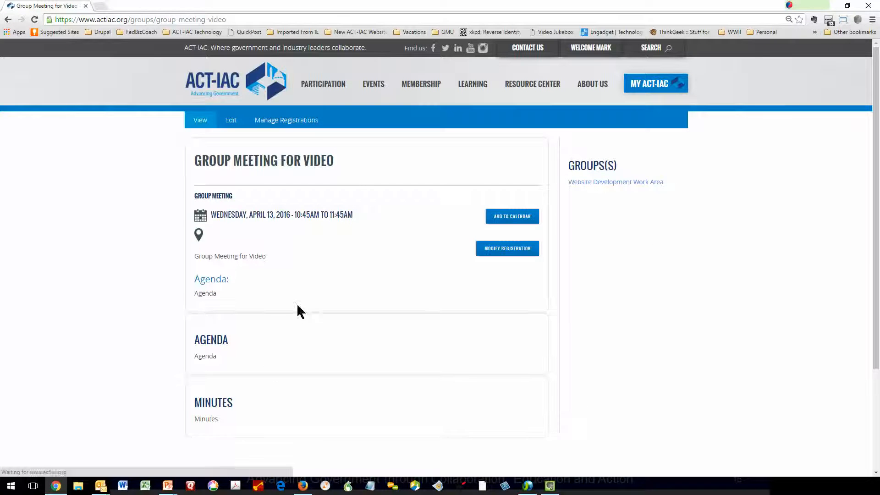
click(290, 123)
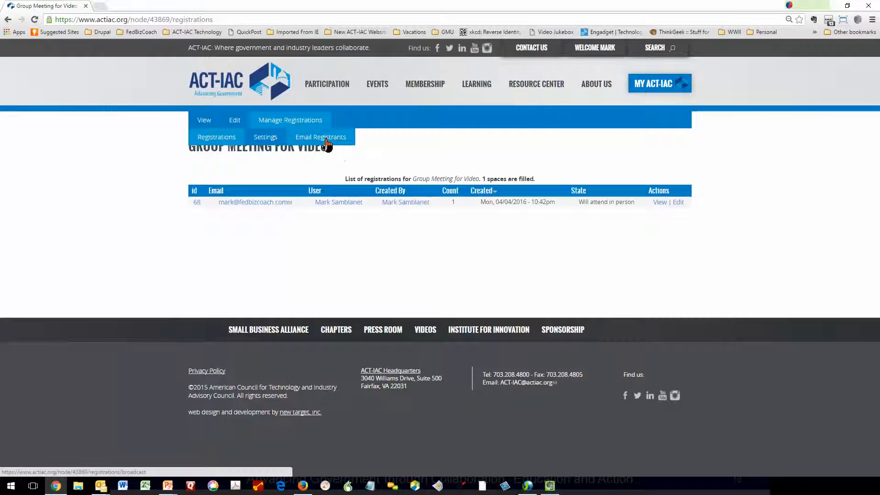
click(321, 137)
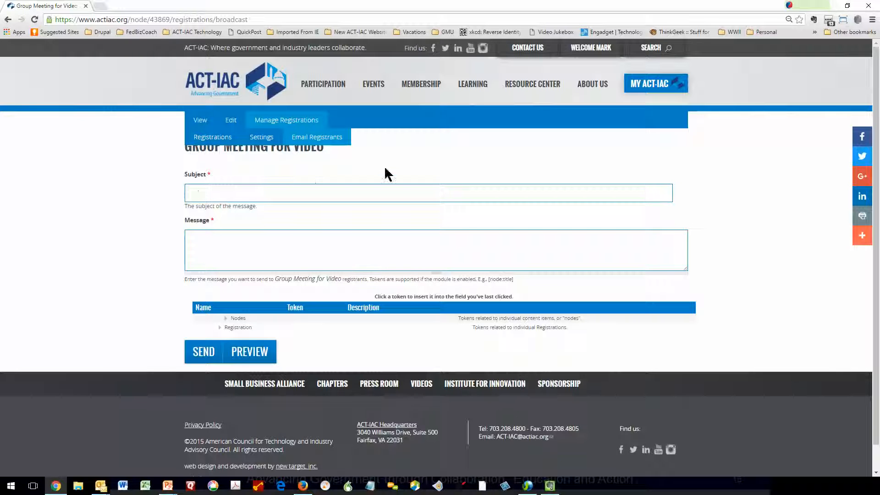
click(204, 121)
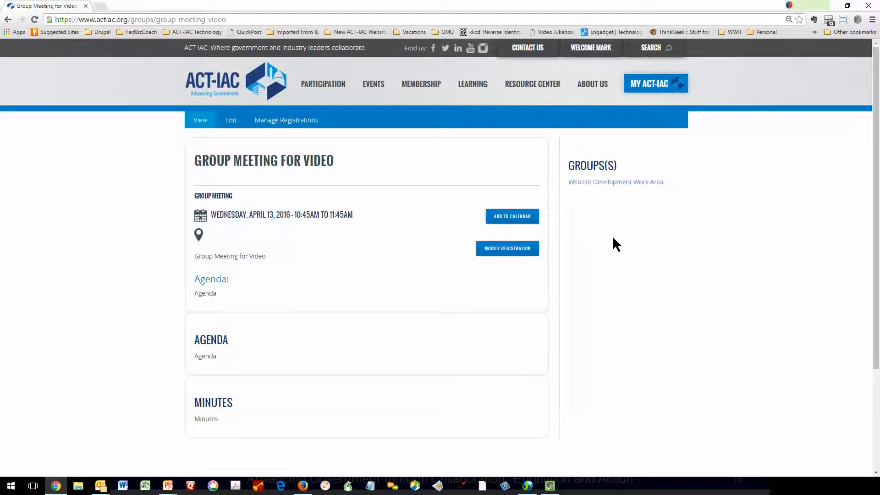
Open the Website Development Work Area group page and show its upcoming meetings.
click(608, 183)
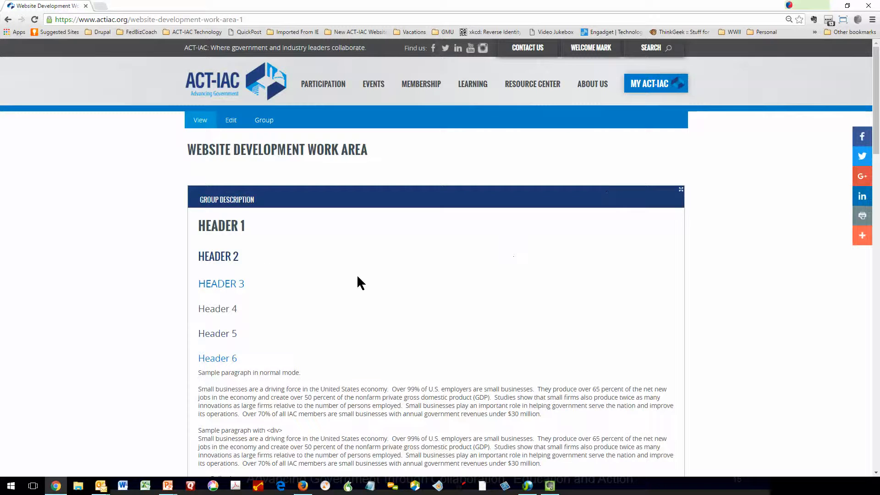
scroll(357, 276, down, 15)
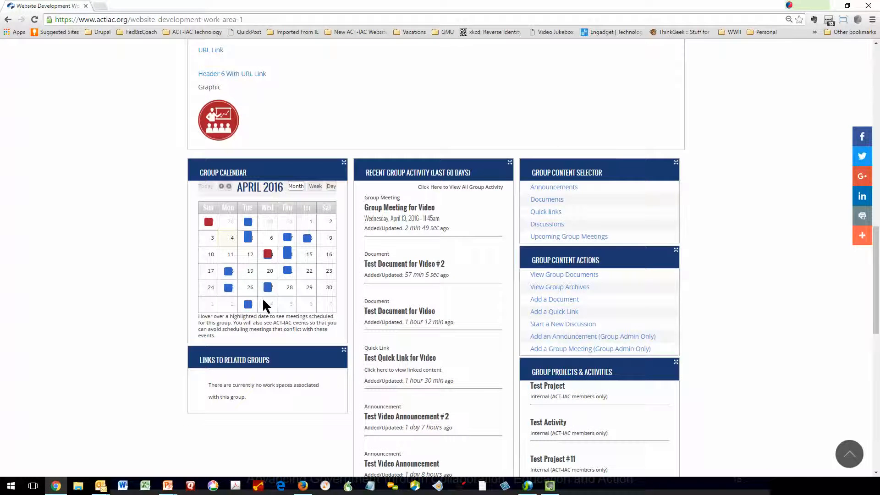
mouse_move(240, 270)
mouse_move(270, 259)
click(546, 239)
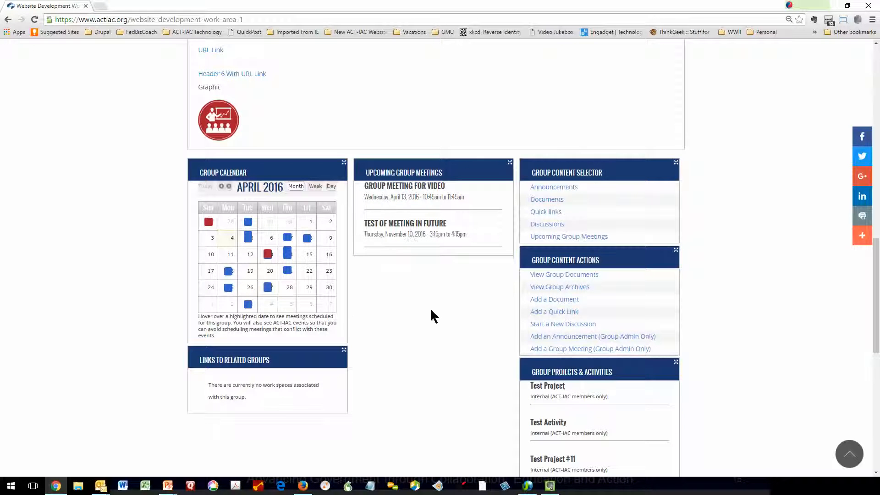
scroll(429, 306, up, 15)
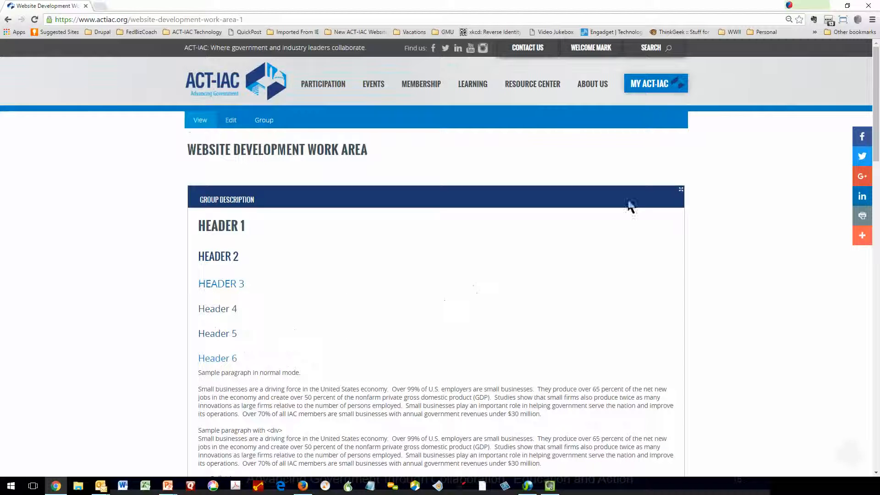
Browse the Calendar of ACT-IAC Events from the MY ACT-IAC dashboard.
click(656, 89)
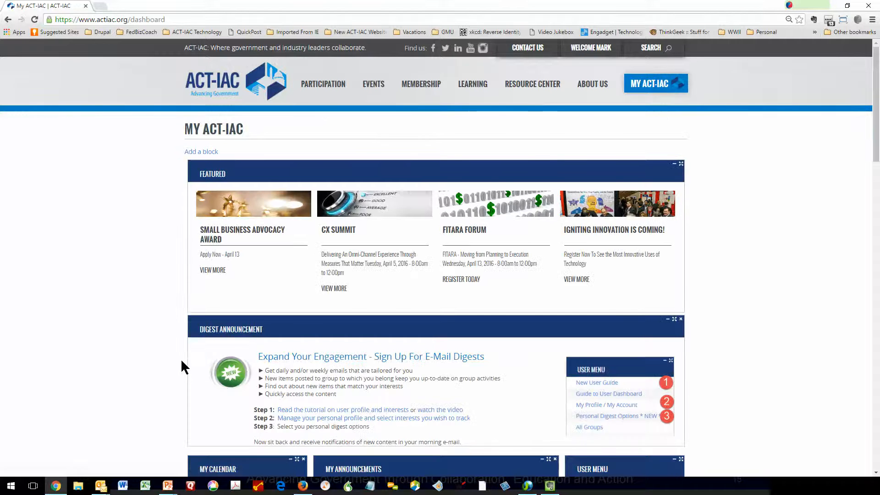
scroll(182, 361, down, 4)
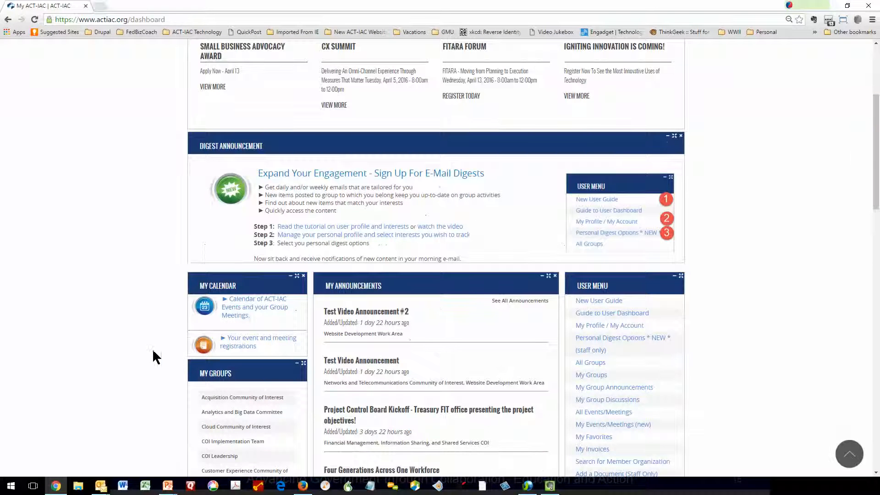
click(253, 306)
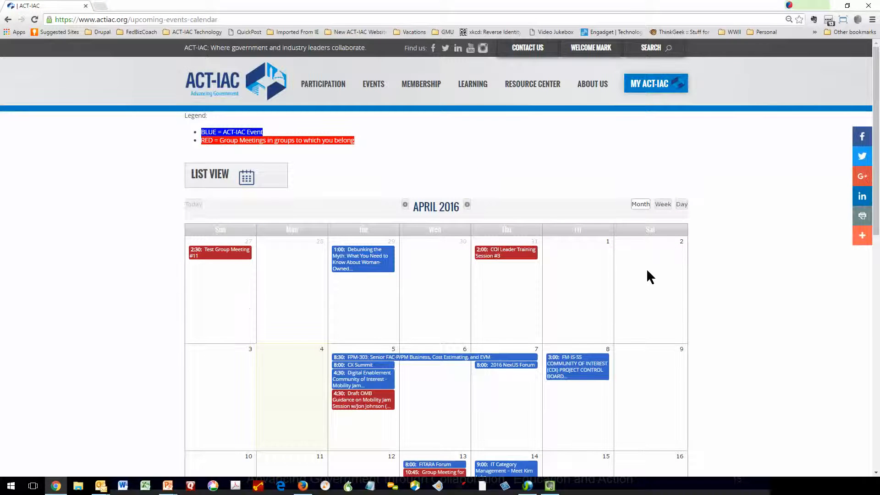
scroll(643, 282, down, 4)
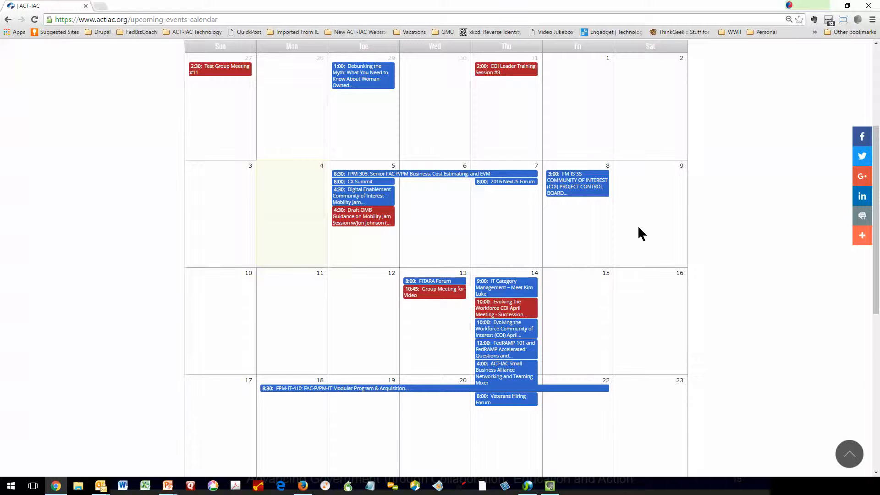
scroll(639, 229, up, 4)
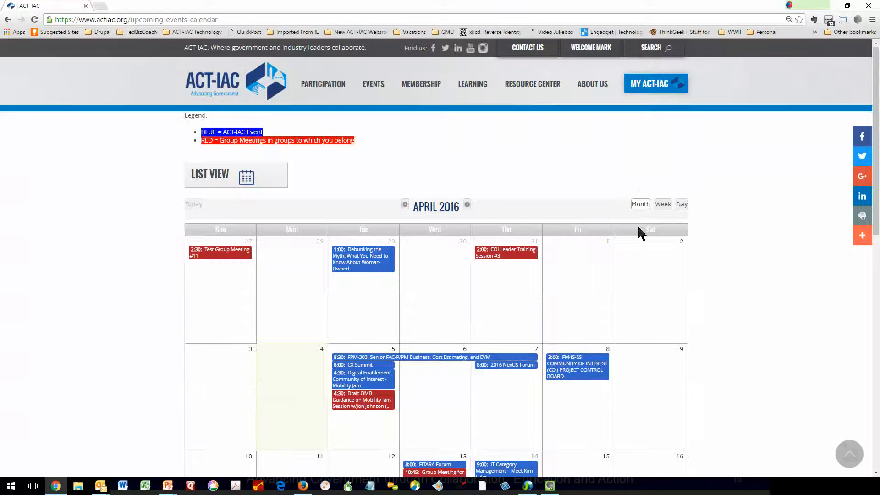
Return to MY ACT-IAC and open 'Your event and meeting registrations'.
click(646, 90)
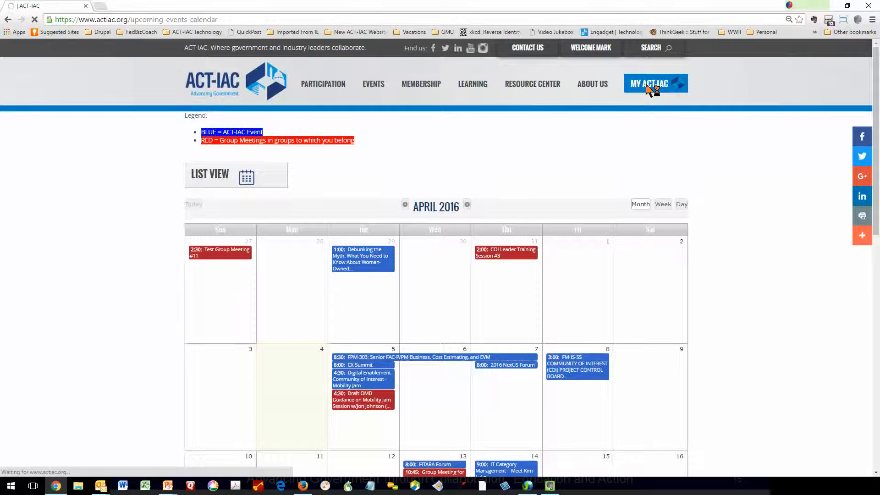
scroll(196, 335, down, 1)
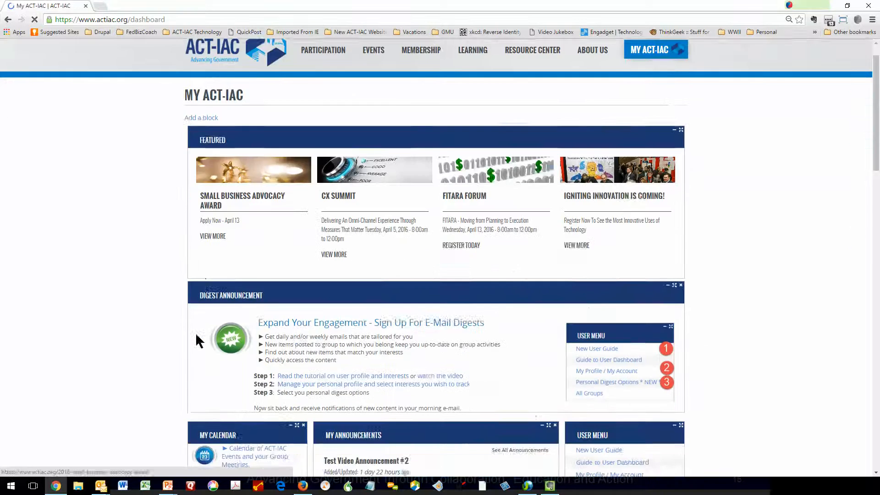
scroll(196, 337, down, 3)
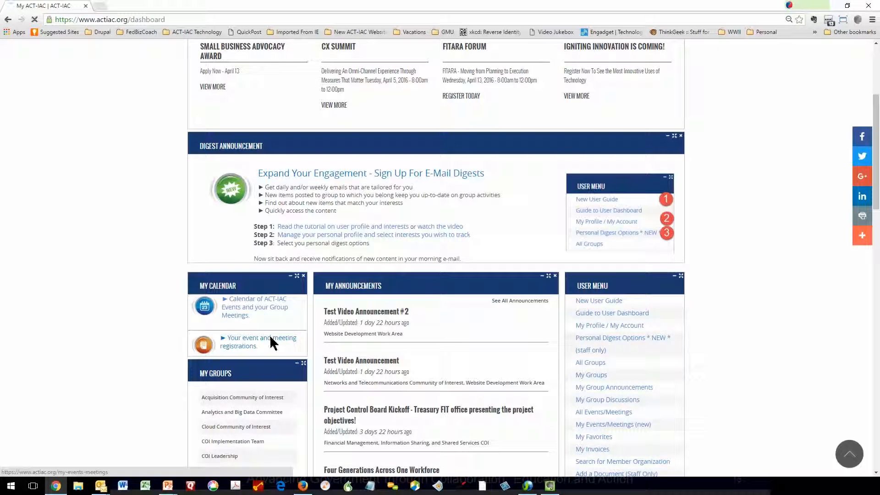
click(270, 339)
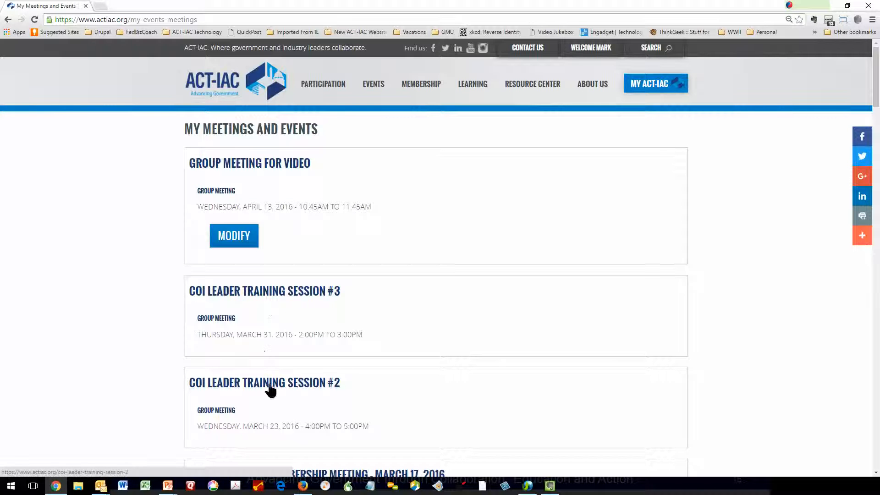
Modify the Group Meeting for Video registration to 'Will attend remotely' and save it.
scroll(249, 422, down, 8)
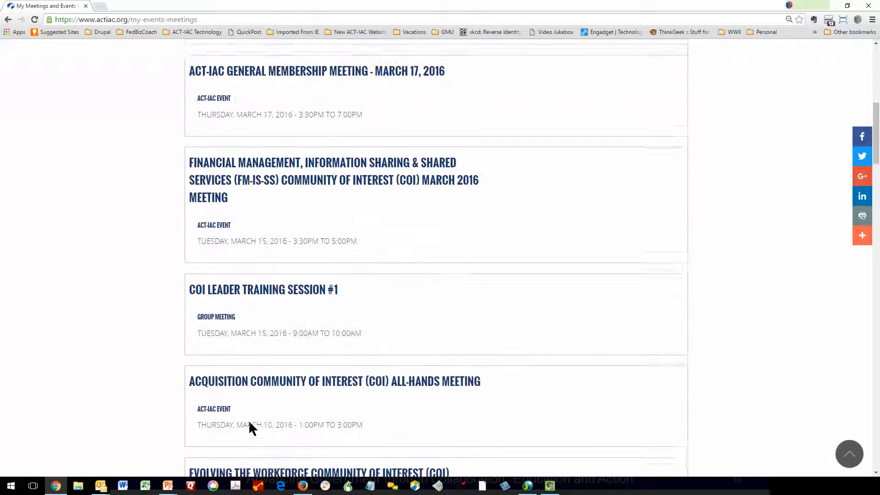
scroll(248, 419, up, 8)
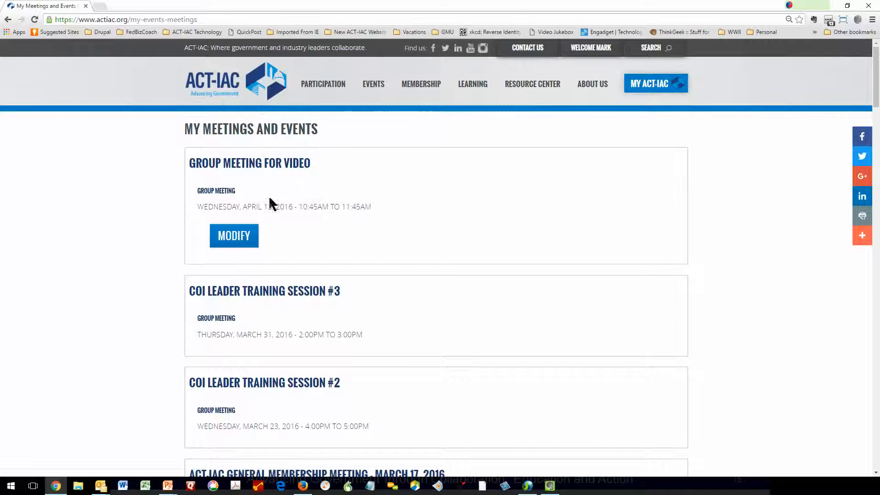
click(234, 239)
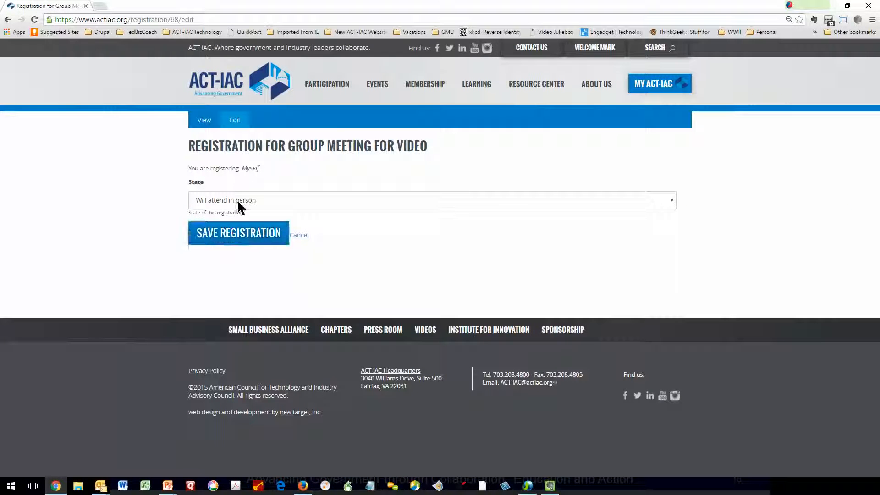
click(238, 202)
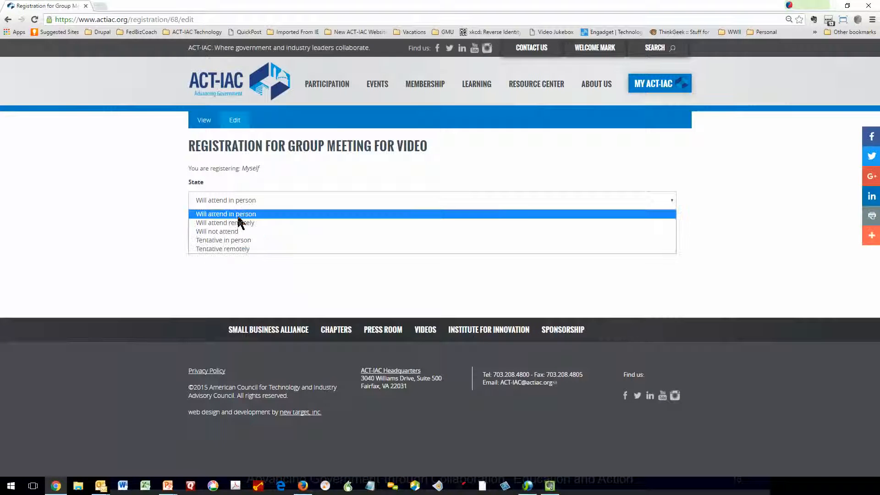
click(237, 221)
click(237, 234)
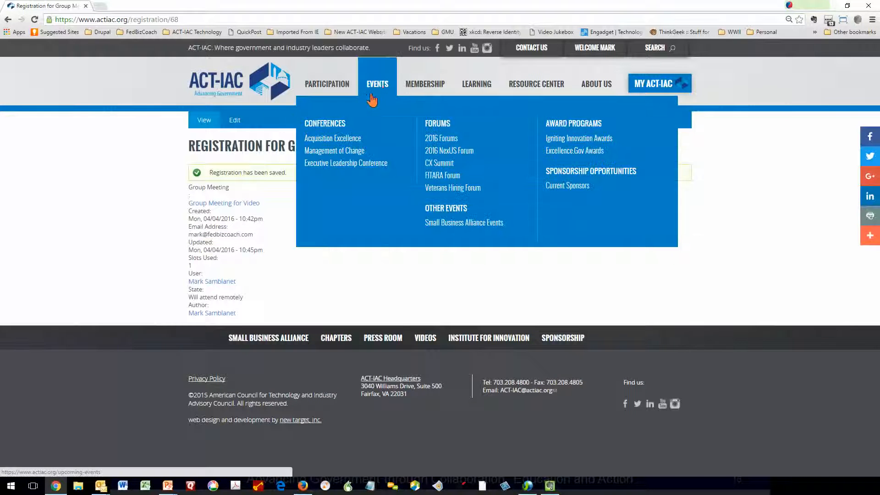
Open the upcoming events listing and browse through it.
click(382, 88)
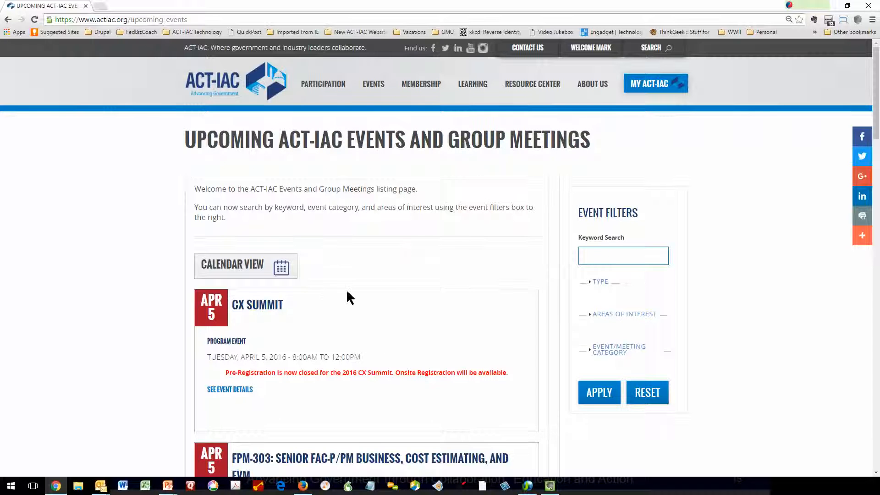
scroll(347, 295, down, 2)
scroll(350, 298, down, 1)
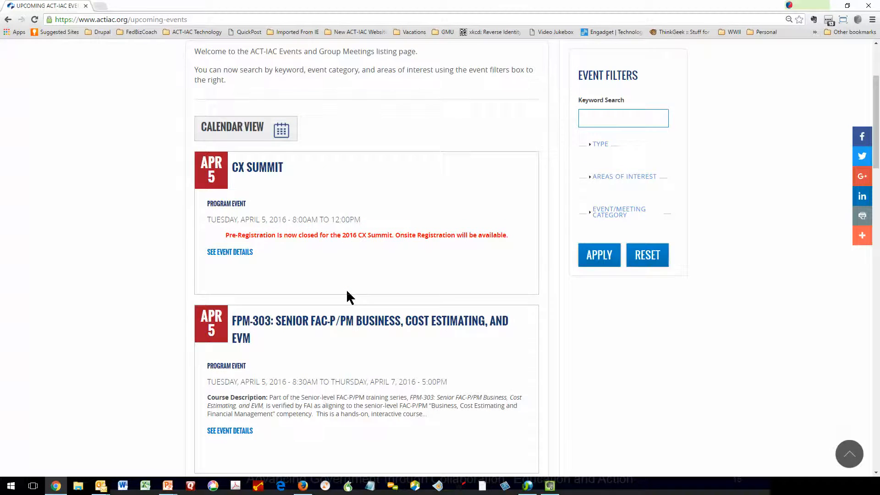
scroll(347, 295, down, 1)
scroll(345, 296, up, 1)
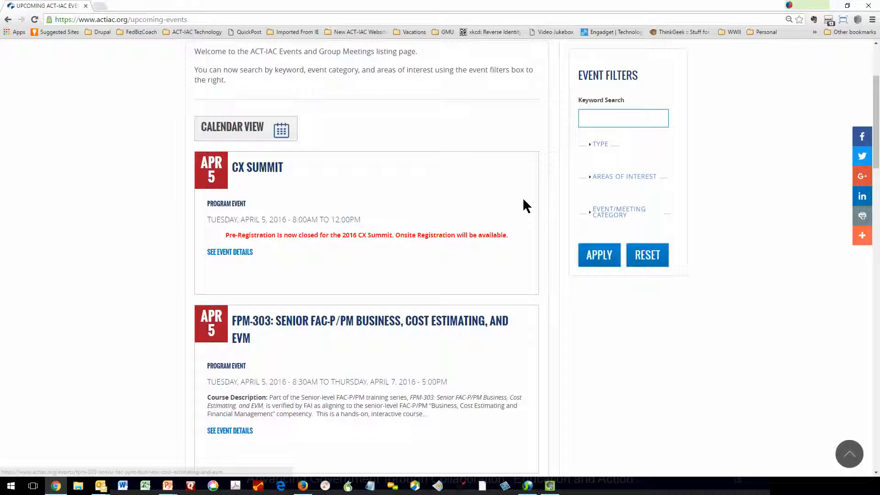
Filter events to the Group Meeting type and locate Group Meeting for Video on April 13.
click(602, 146)
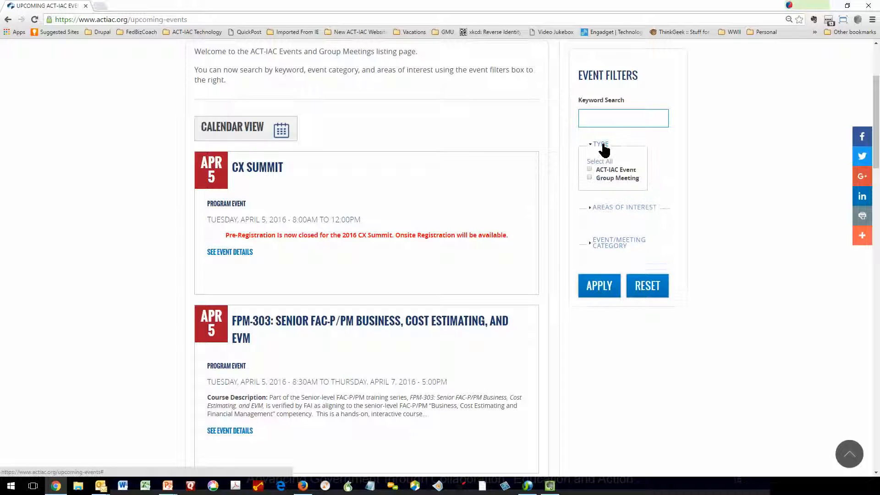
click(588, 178)
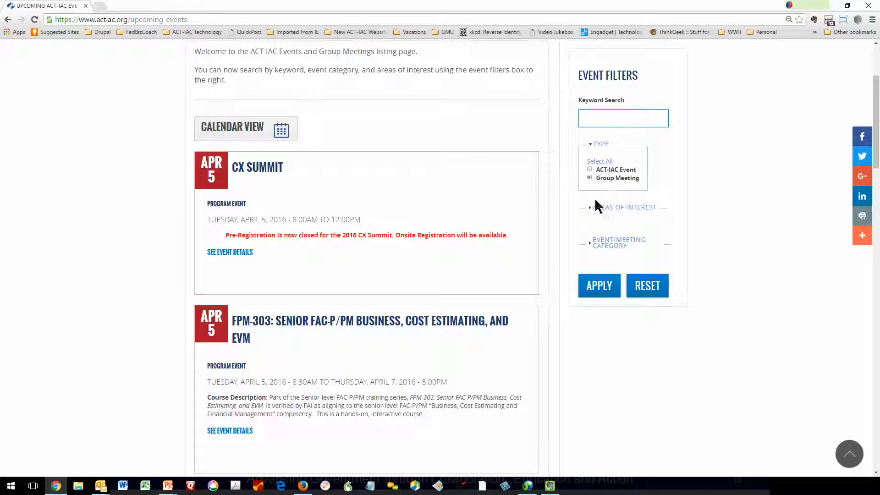
click(601, 297)
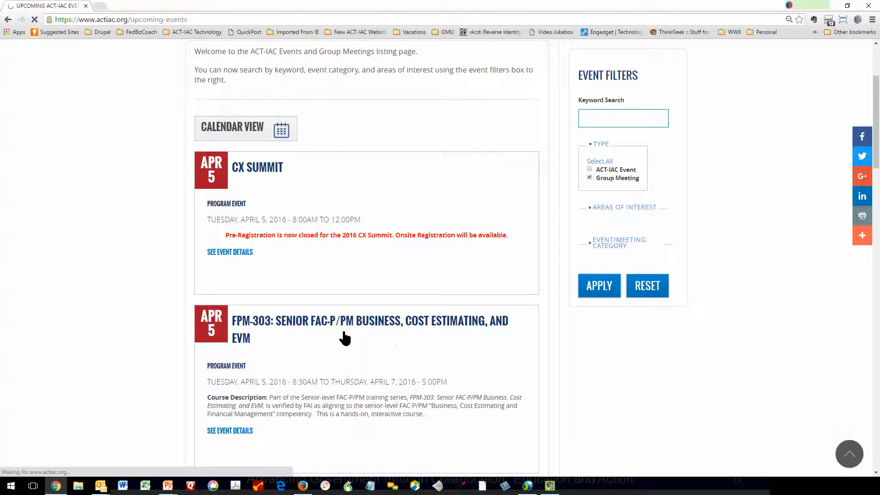
scroll(310, 310, down, 3)
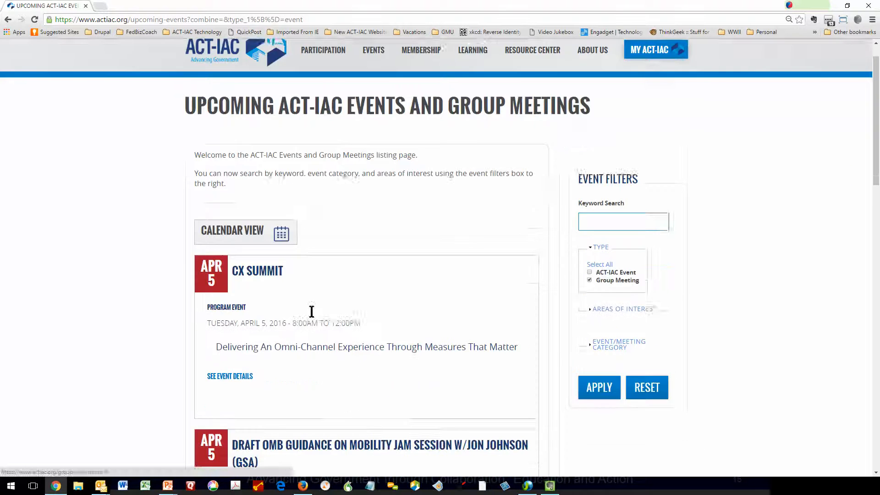
scroll(275, 226, down, 6)
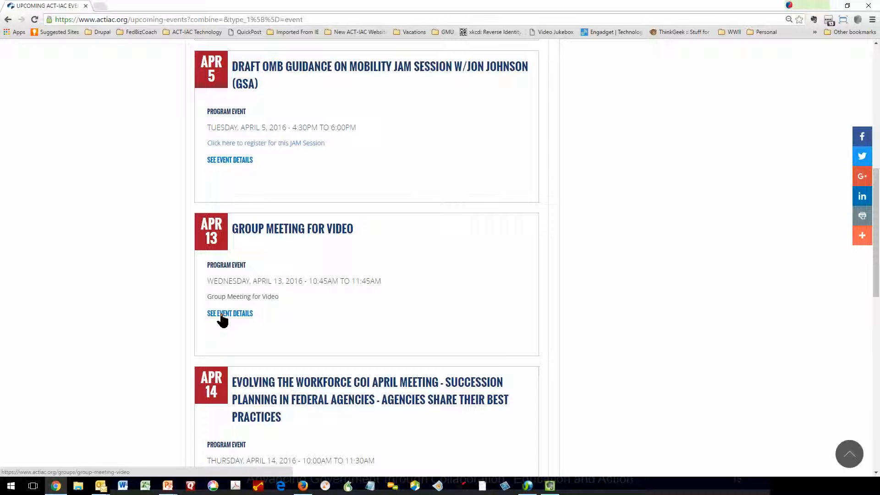
scroll(411, 264, up, 10)
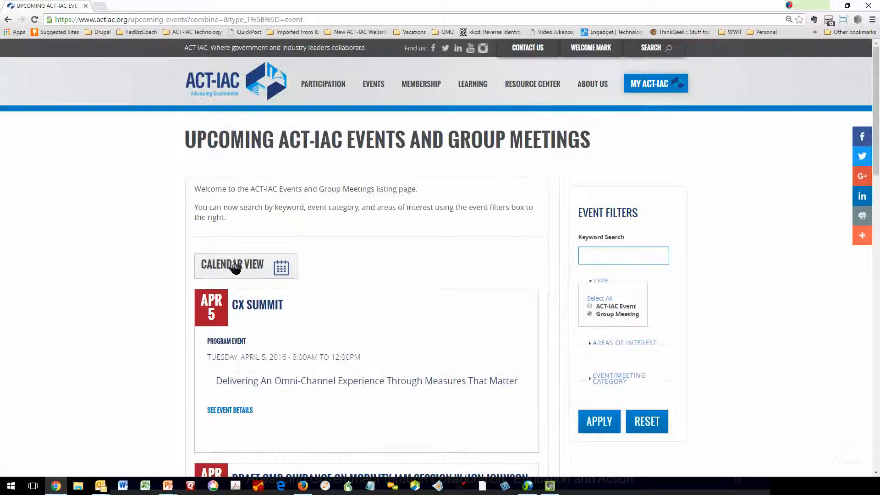
In Calendar View, open the April 13 Group Meeting for Video, then its Website Development Work Area group.
click(222, 272)
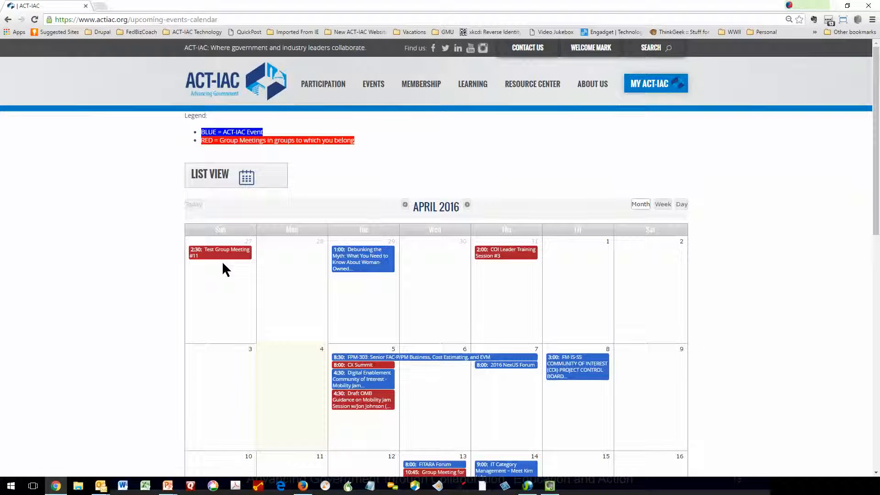
scroll(443, 370, down, 1)
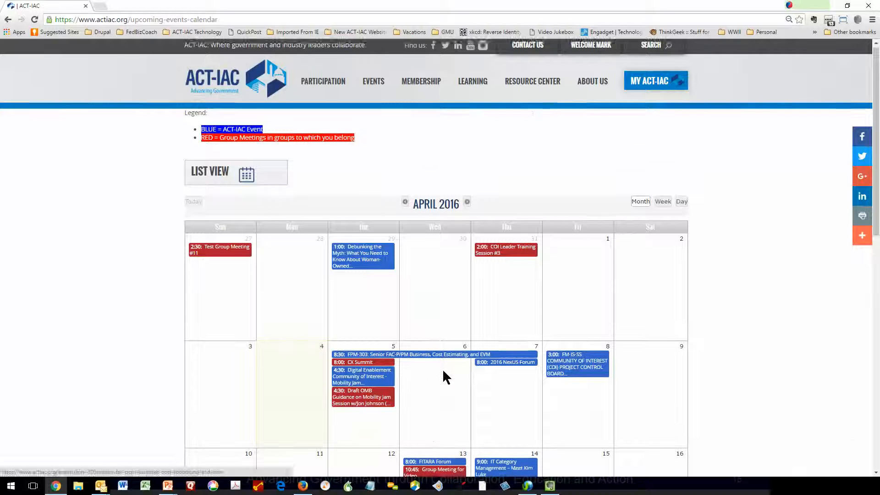
scroll(442, 374, down, 3)
click(431, 339)
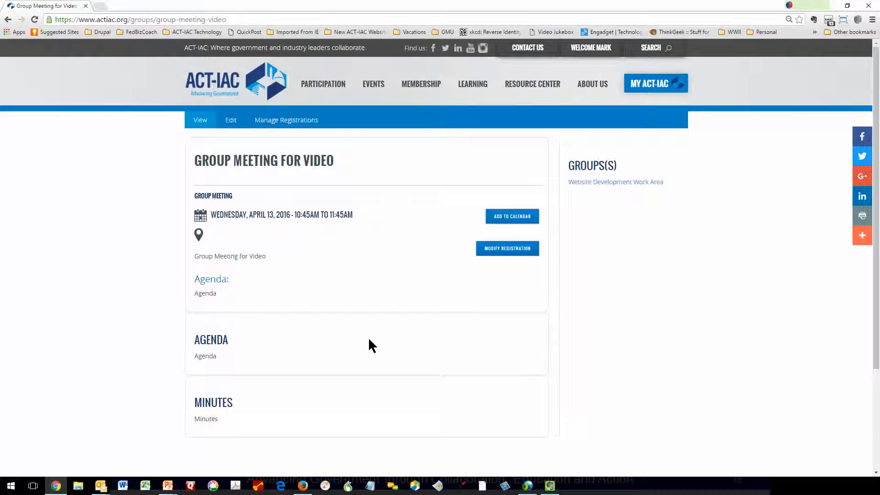
click(596, 182)
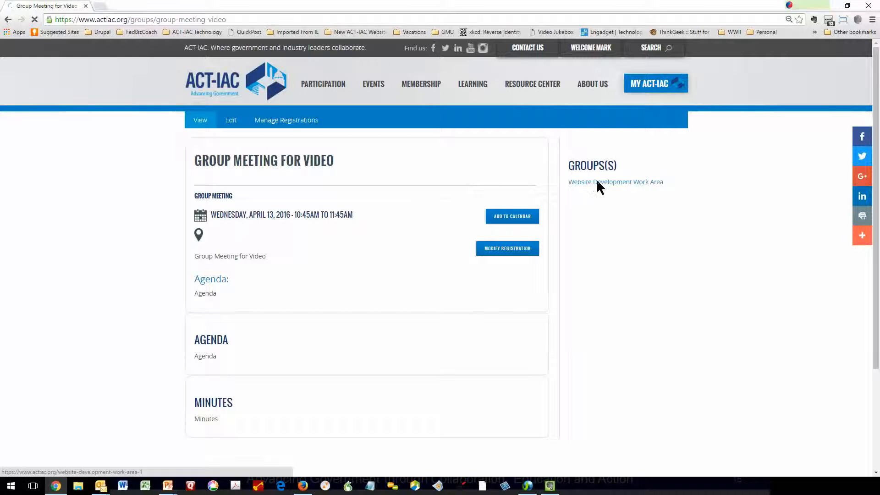